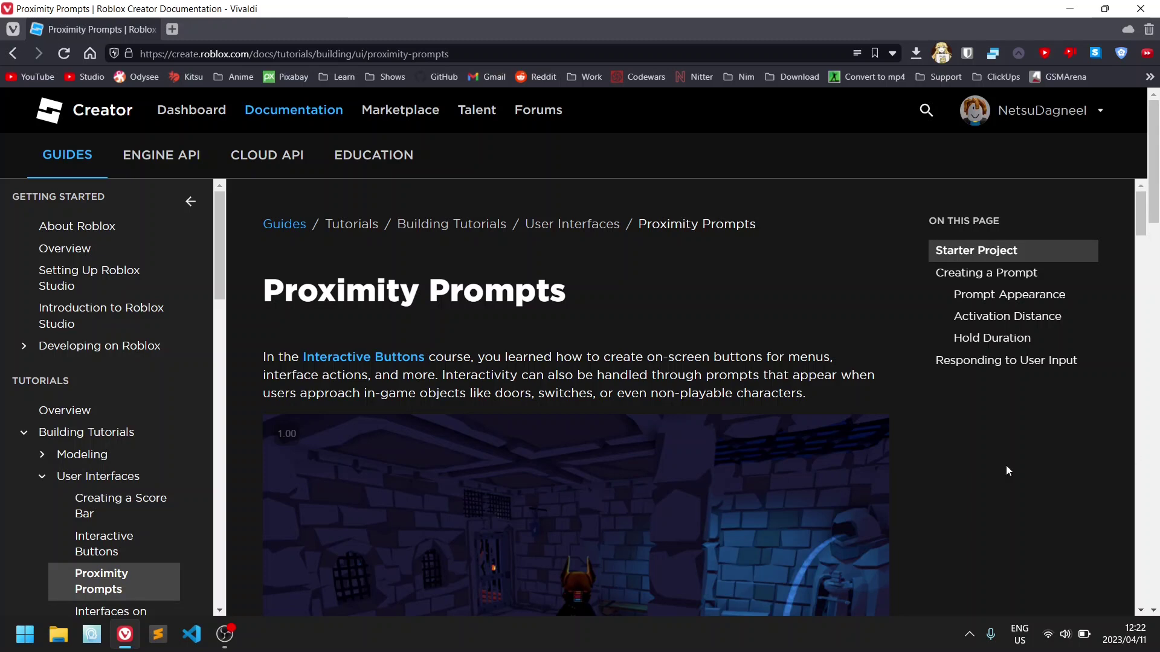
scroll(790, 489, "down", 1)
scroll(791, 485, "down", 1)
scroll(791, 485, "down", 1)
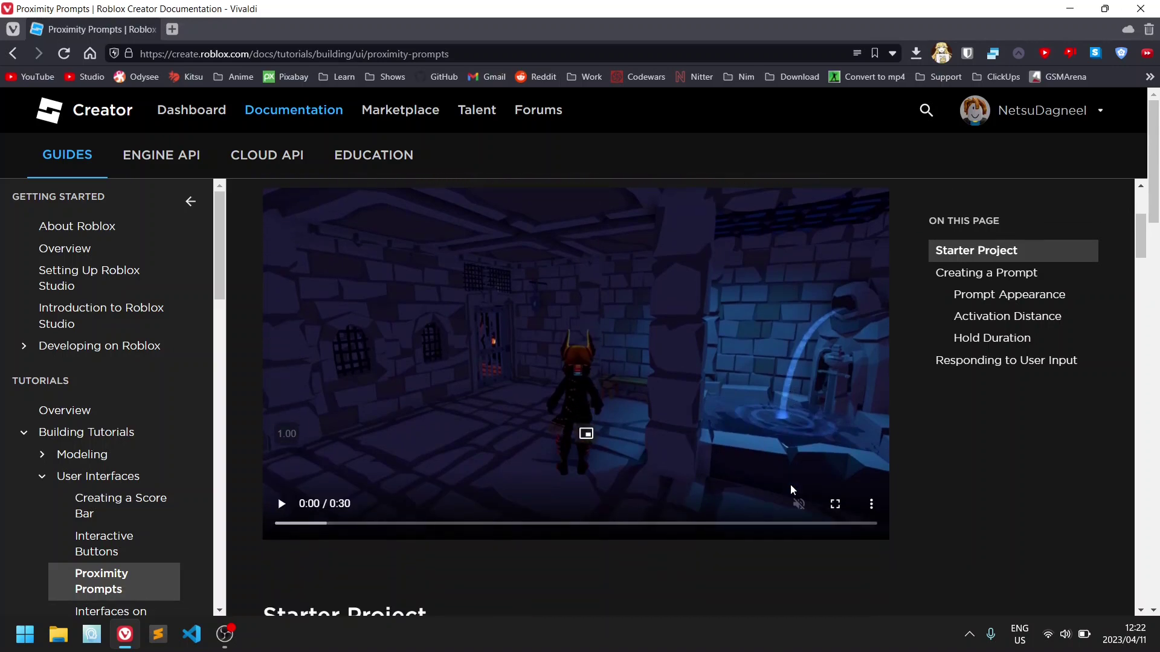
scroll(791, 485, "down", 1)
scroll(790, 485, "down", 3)
scroll(783, 429, "up", 1)
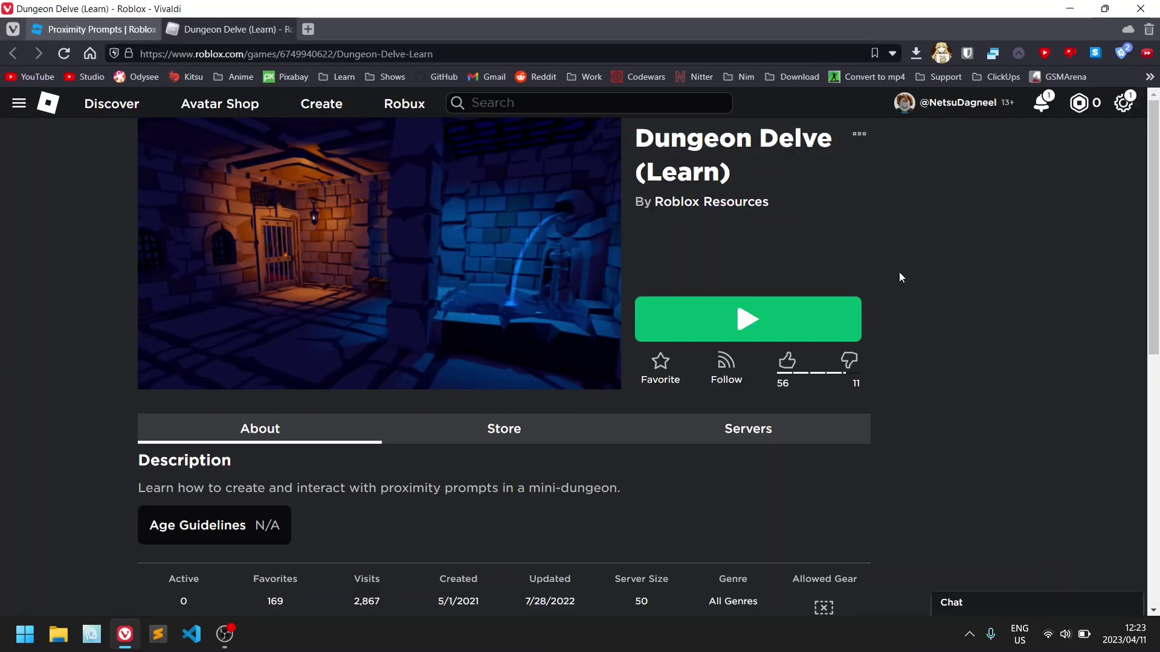
- Open Dungeon Delve (Learn) for editing in Roblox Studio from its experience page
left_click(860, 139)
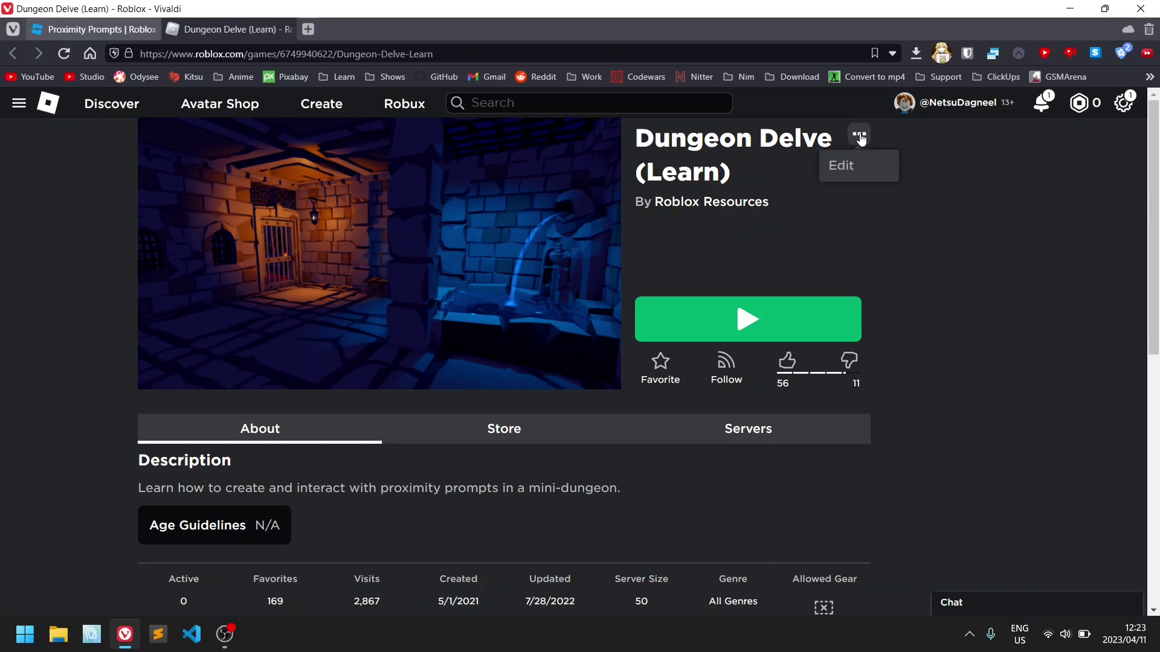
left_click(842, 166)
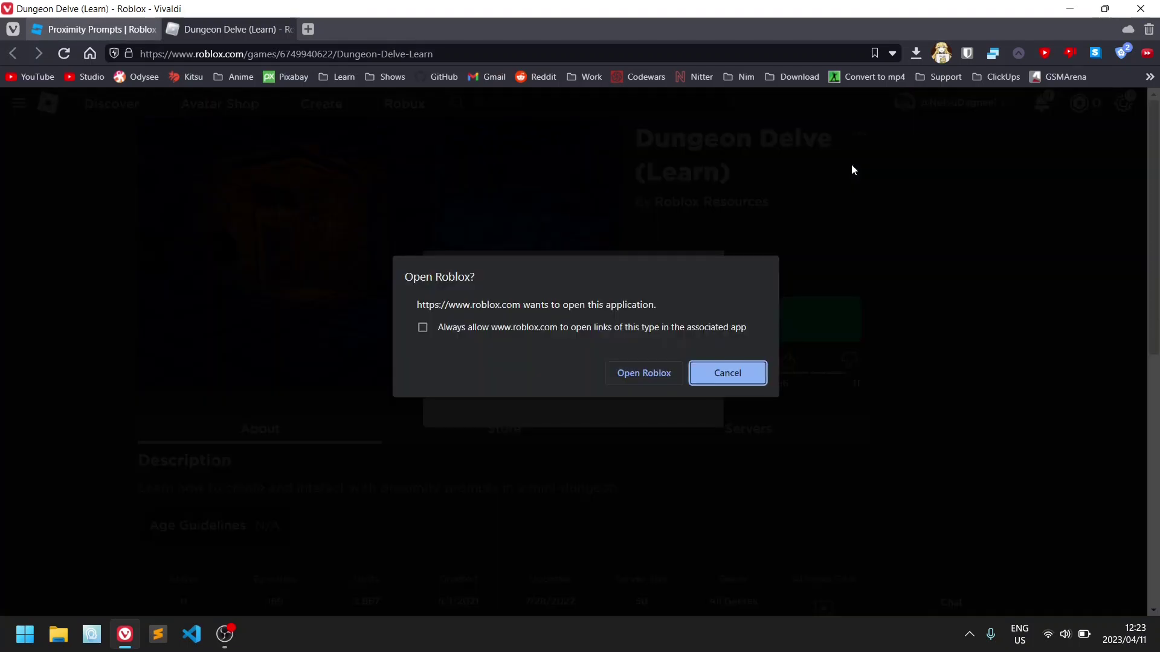
left_click(648, 376)
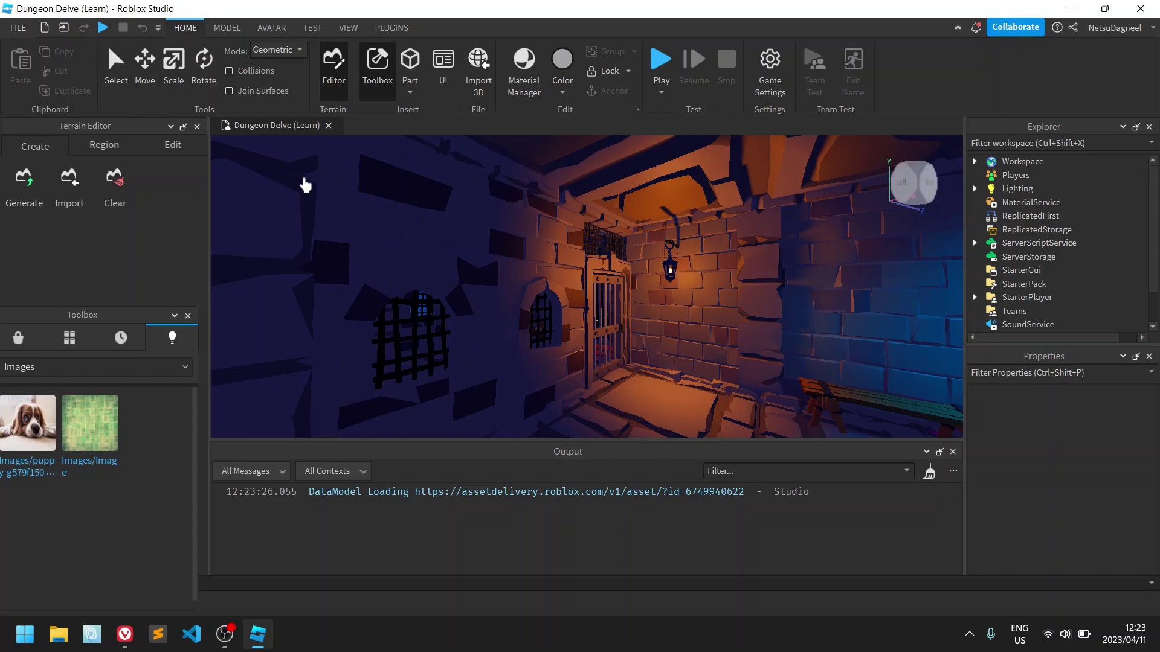
- Start a play-test of the loaded Dungeon Delve (Learn) place
left_click(102, 30)
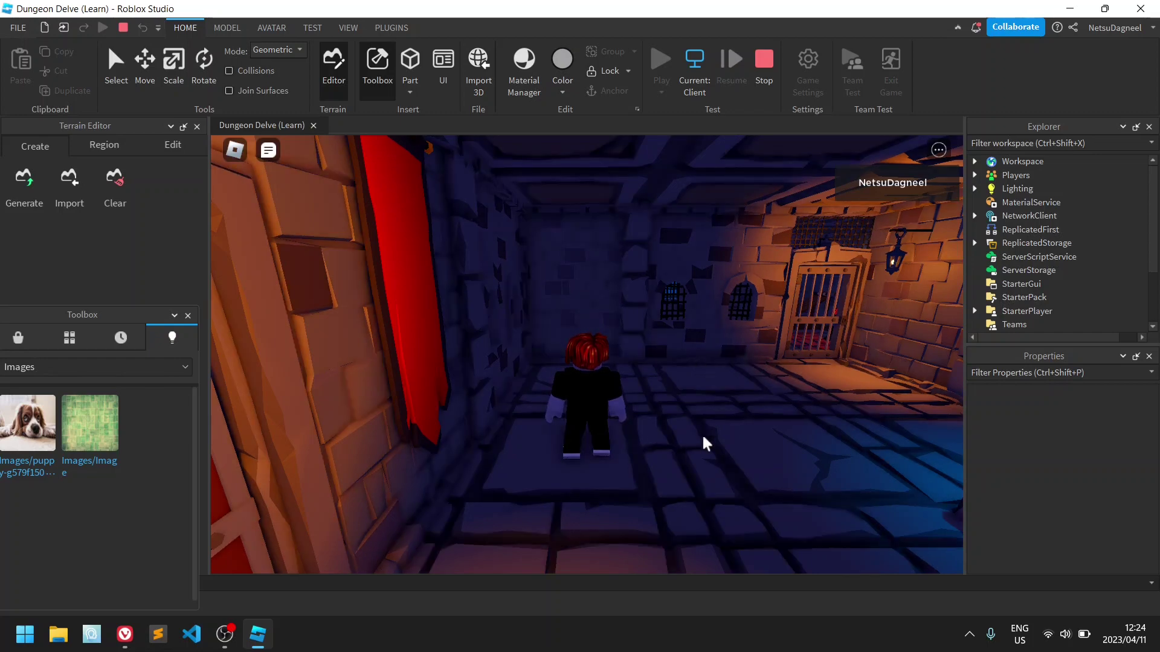
- Walk the avatar up to the barred prison door and back using WASD
key("d")
key("w")
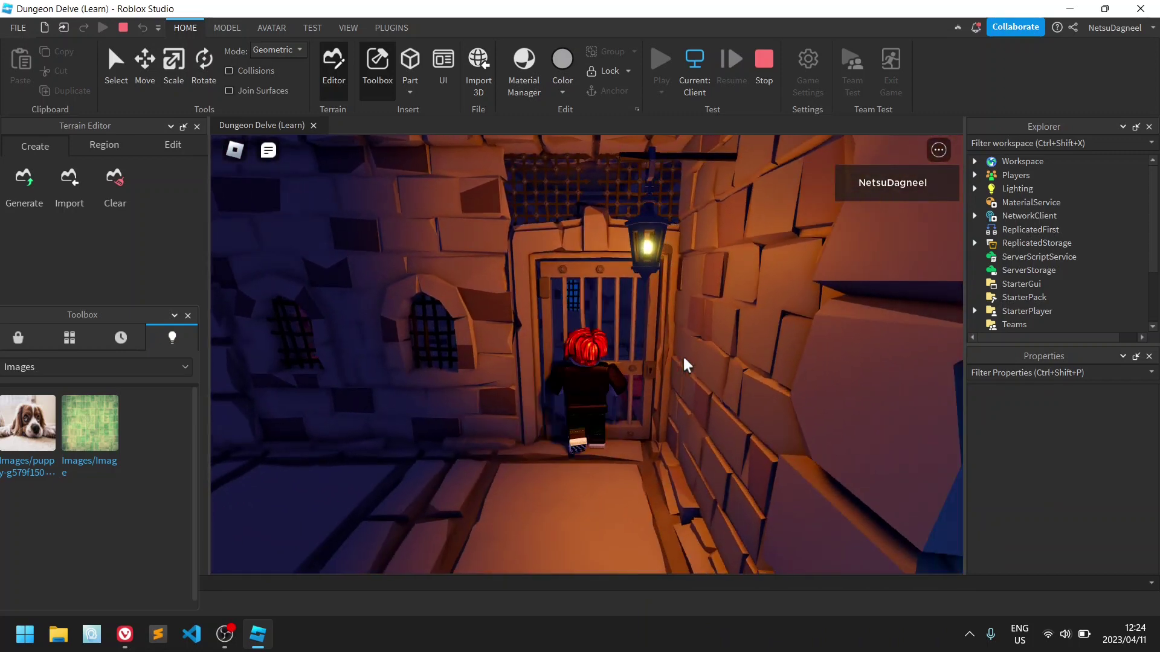
key("a")
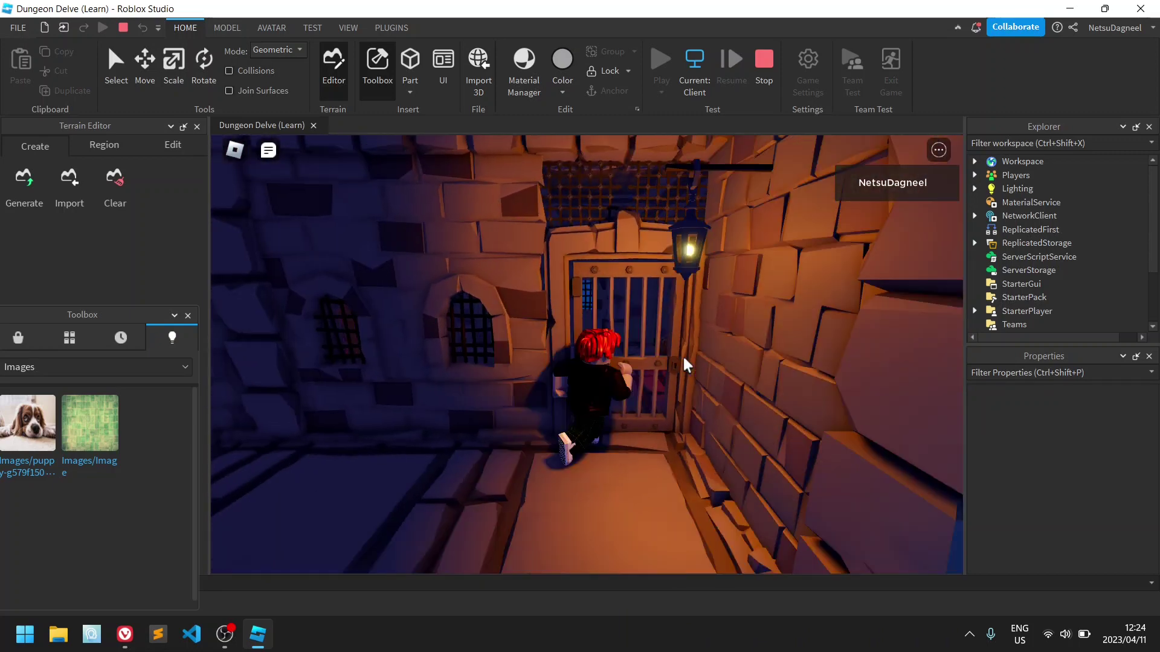
key("s")
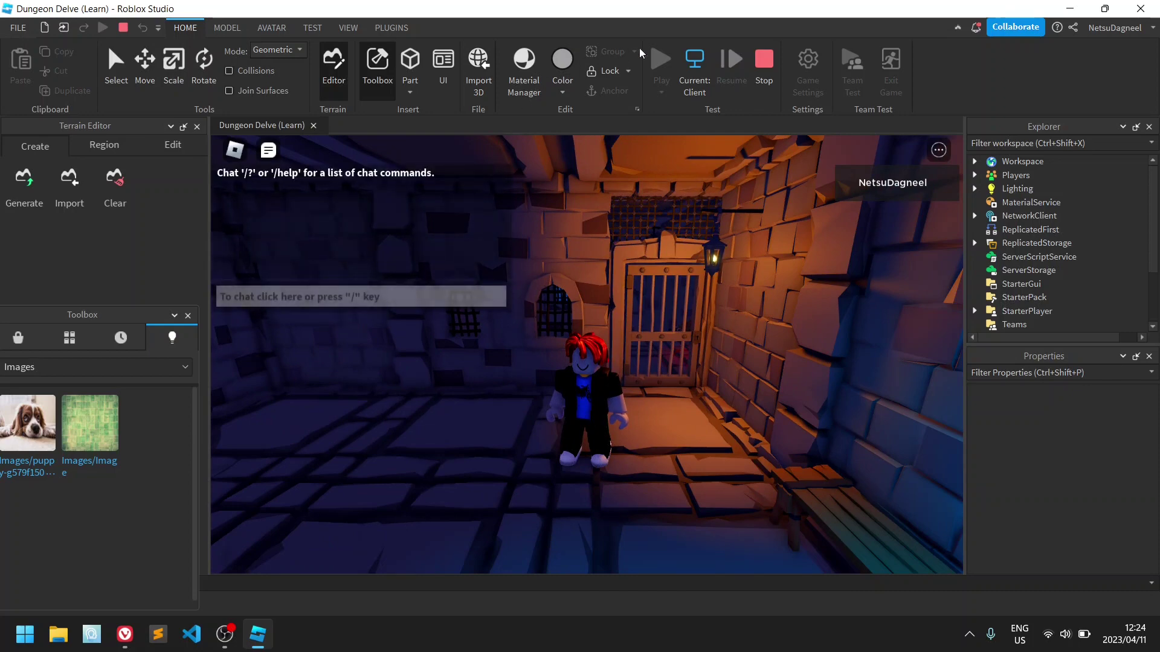
- Stop the play-test and expand Workspace, PromptObjects, PrisonDoor and Door in Explorer
left_click(764, 63)
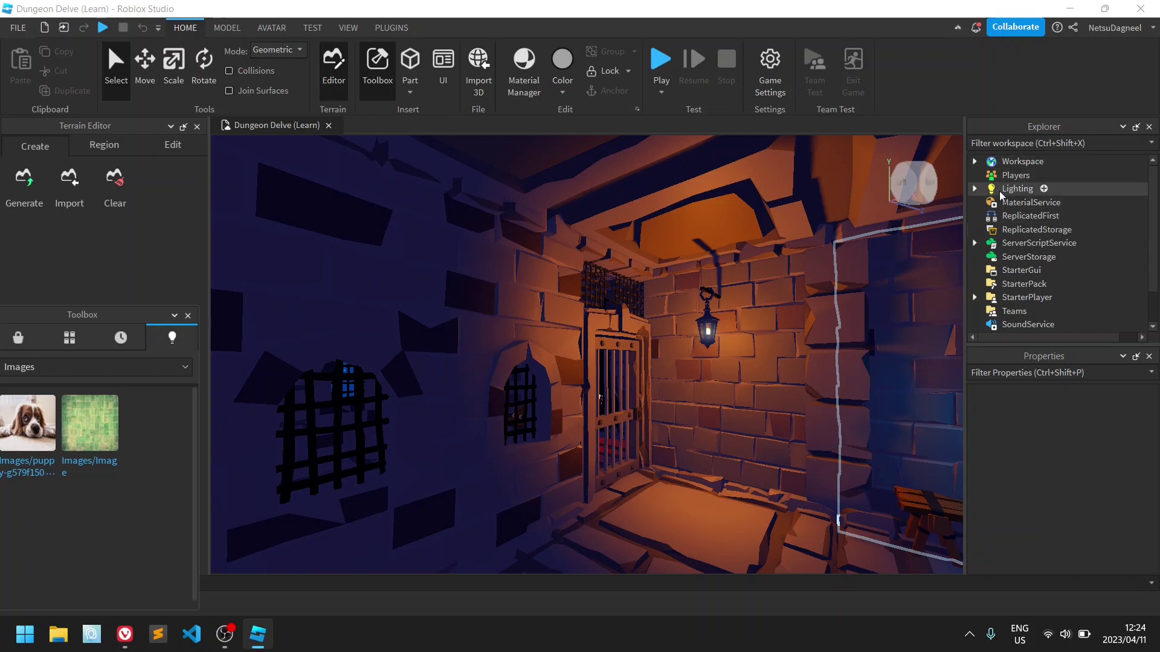
left_click(975, 162)
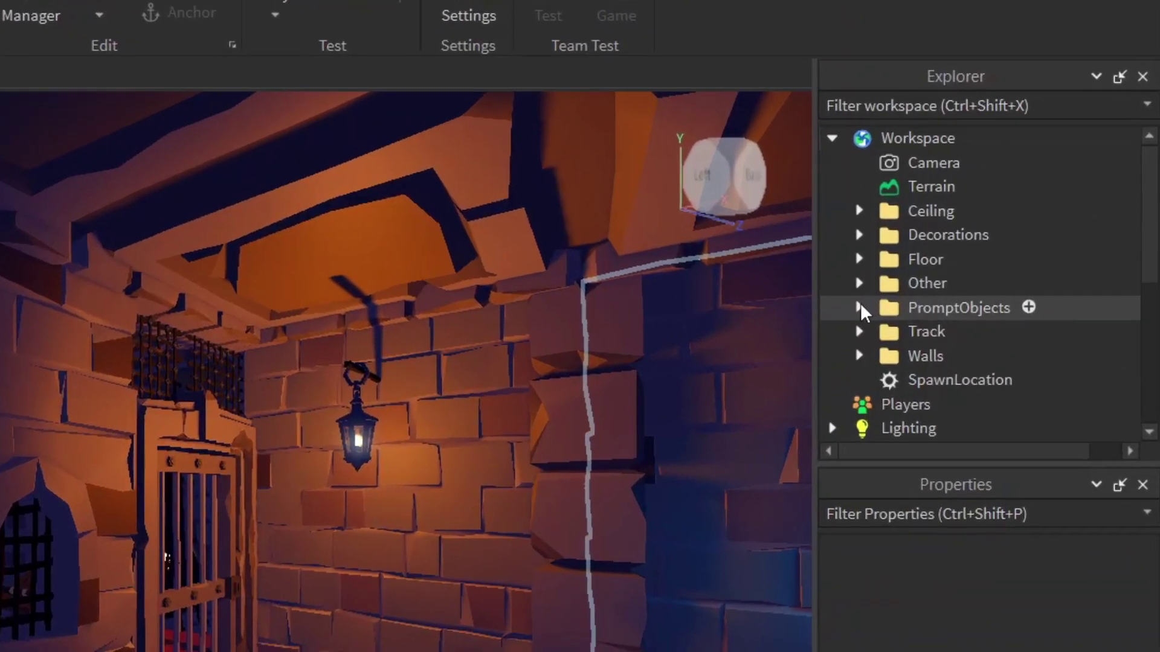
left_click(859, 308)
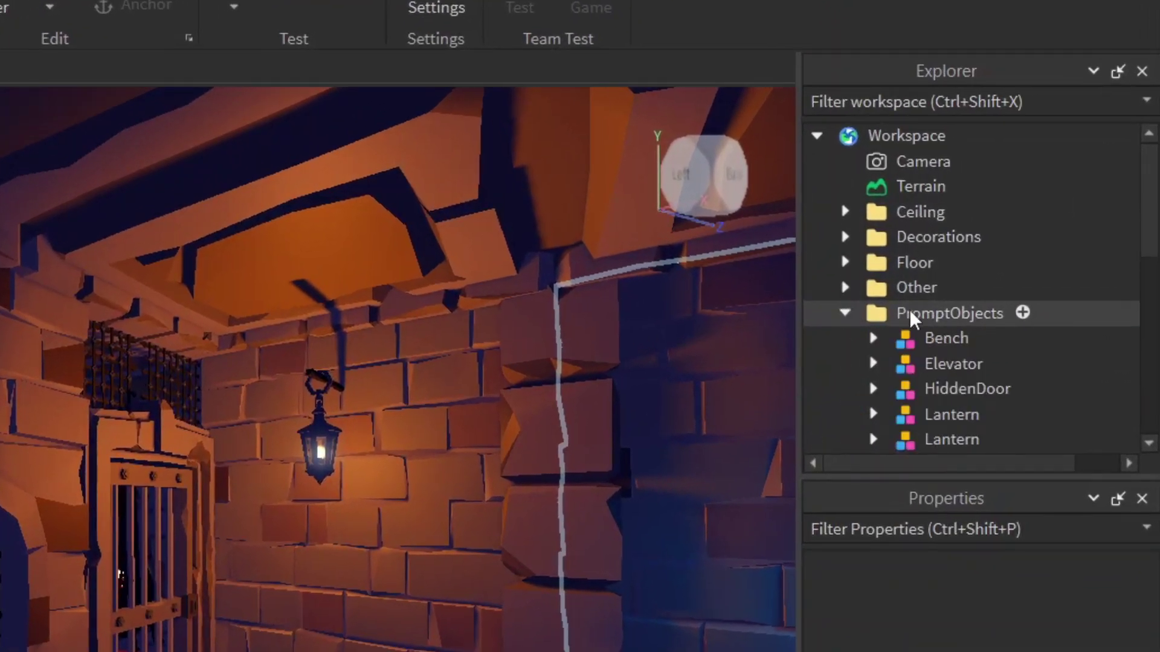
scroll(911, 318, "down", 2)
scroll(911, 318, "down", 2)
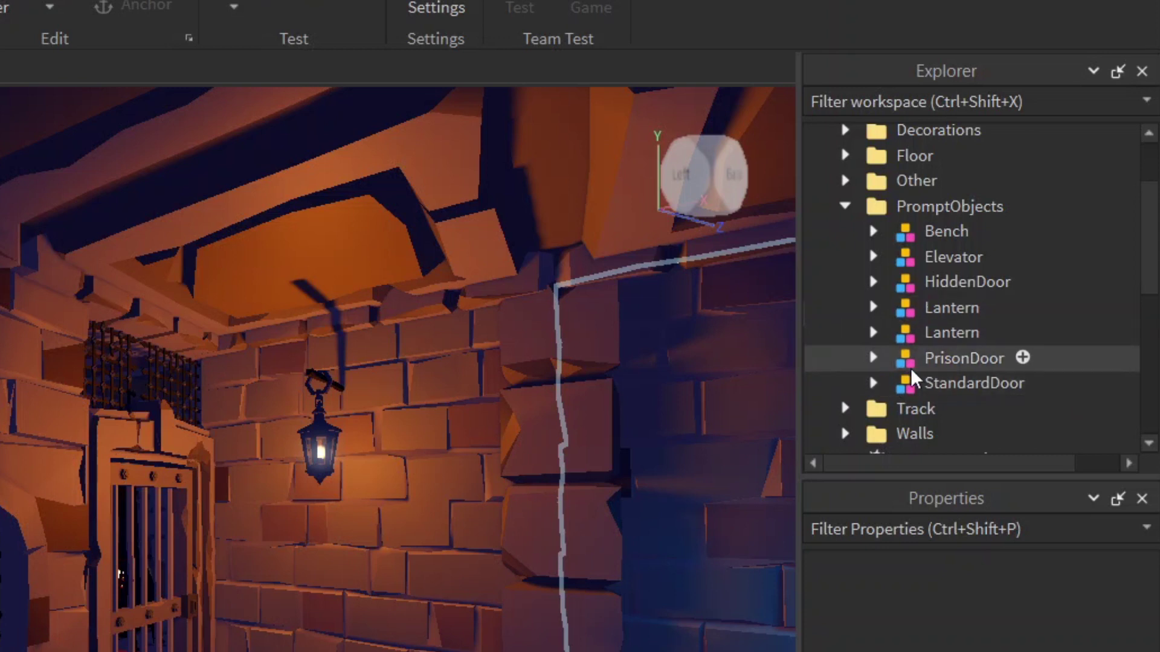
left_click(939, 362)
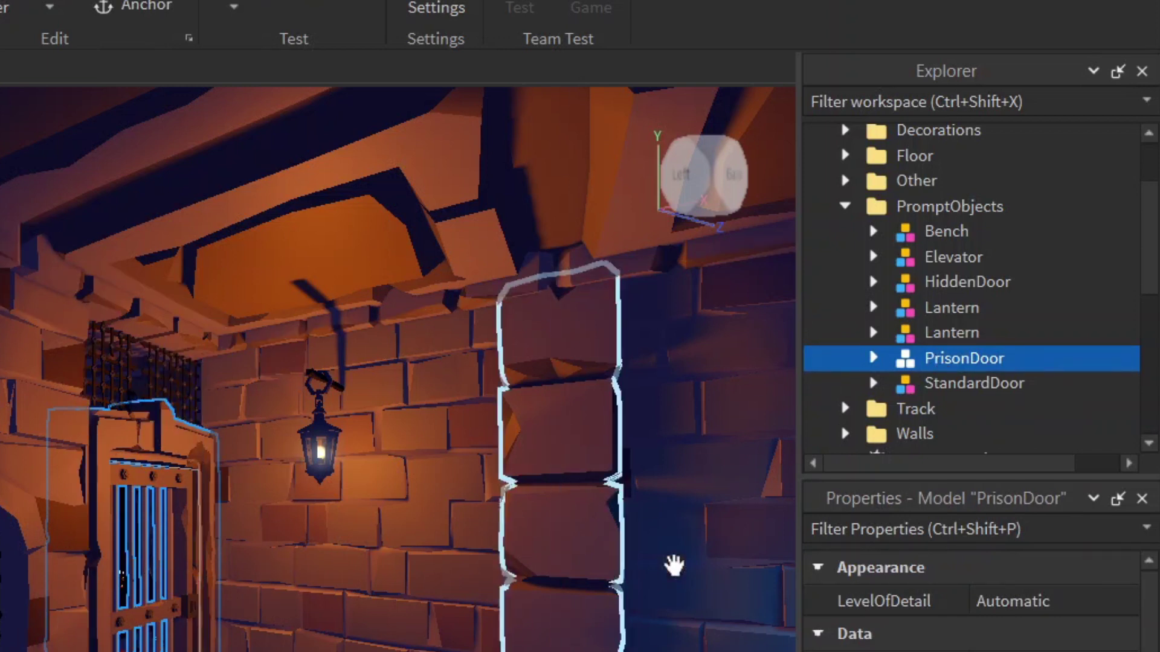
mouse_move(964, 359)
left_click(875, 357)
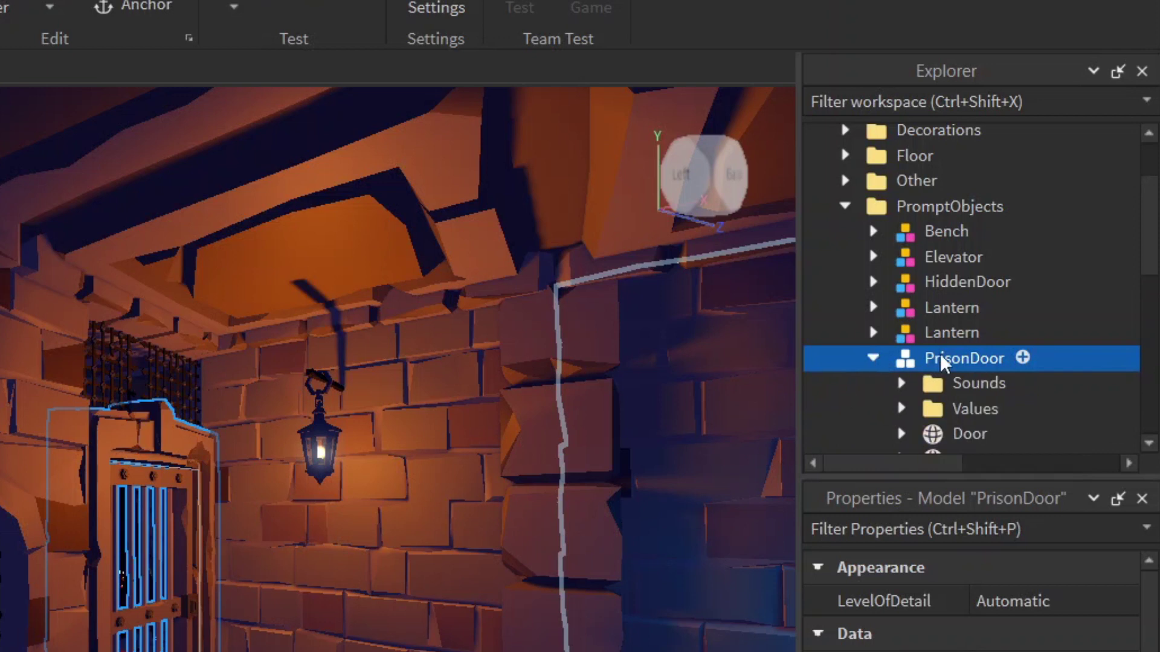
scroll(943, 363, "down", 2)
left_click(977, 376)
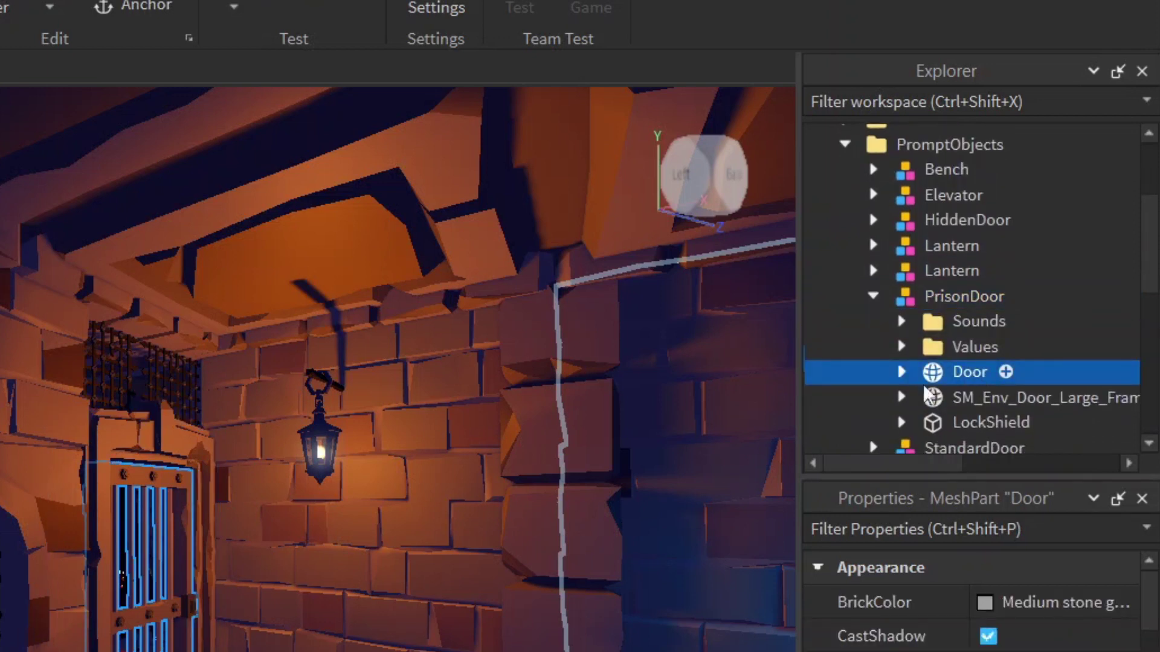
left_click(901, 372)
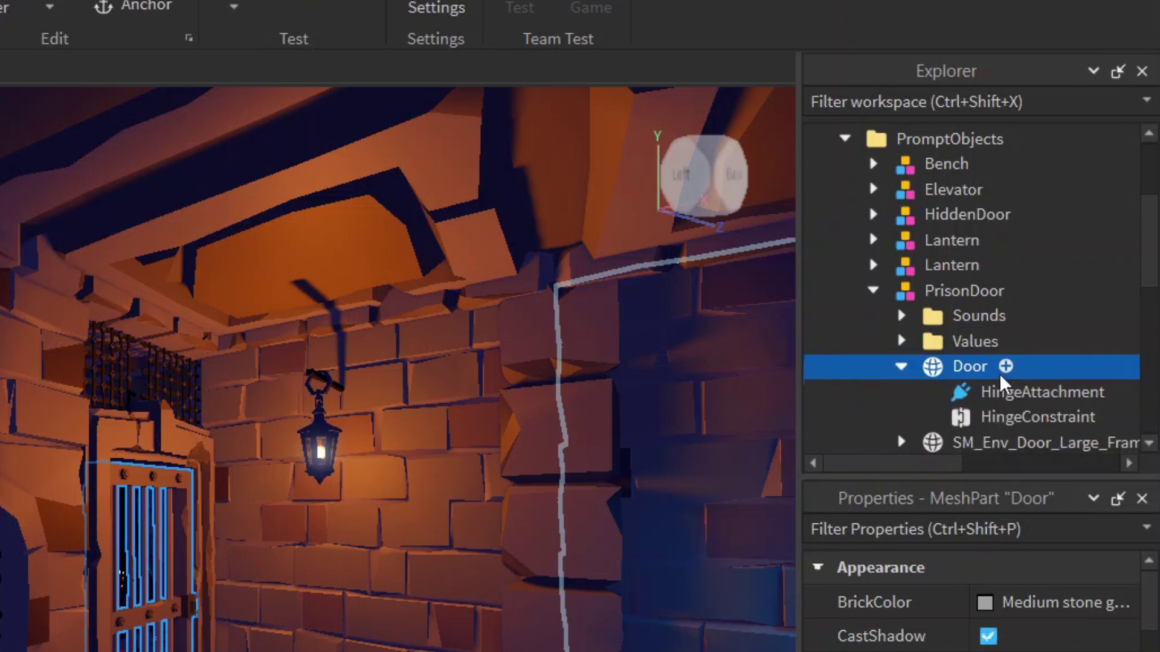
scroll(997, 382, "down", 1)
scroll(997, 383, "down", 2)
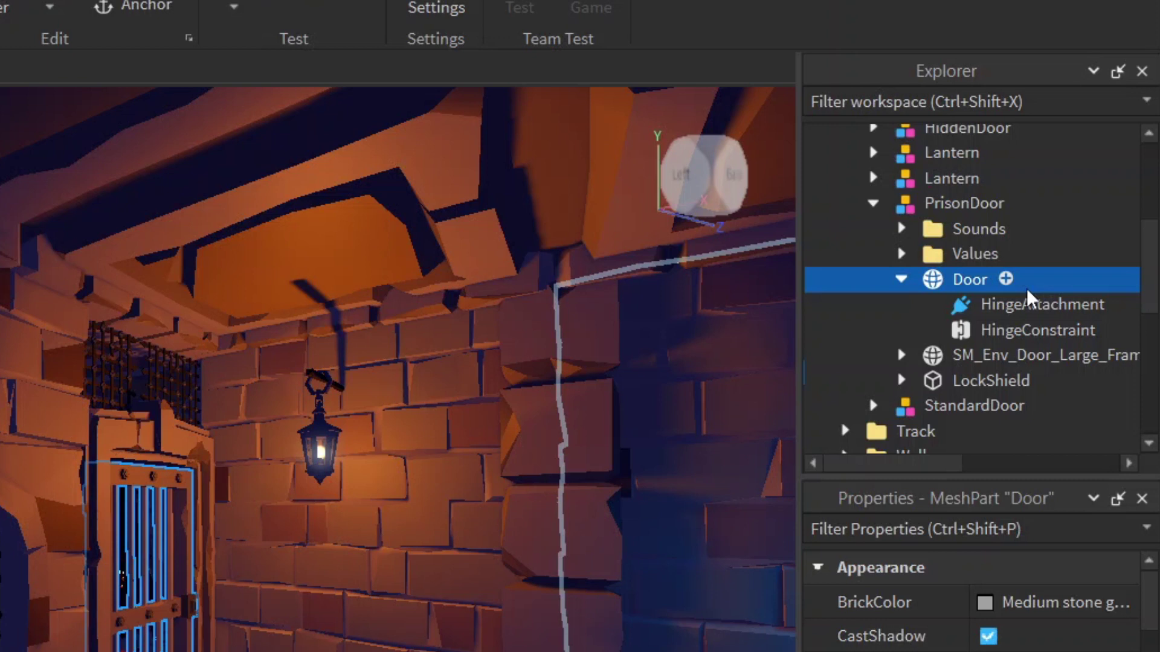
- Insert an Attachment under PrisonDoor's Door part and rename it PromptAttachment
left_click(988, 290, "ctrl")
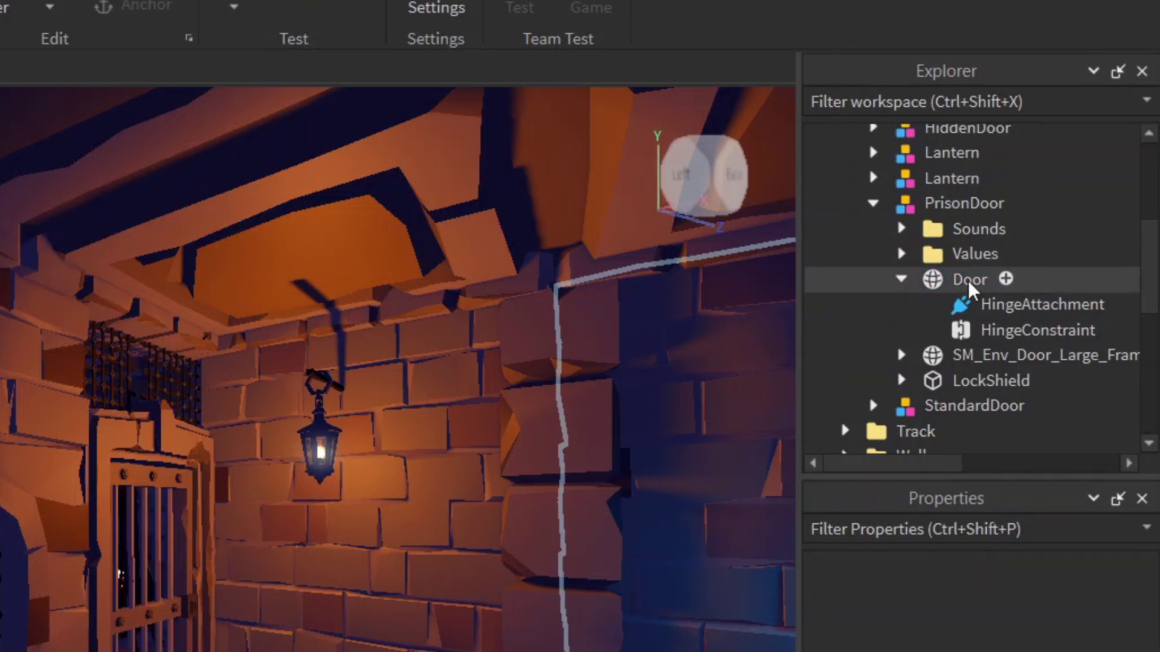
left_click(975, 289)
left_click(1006, 280)
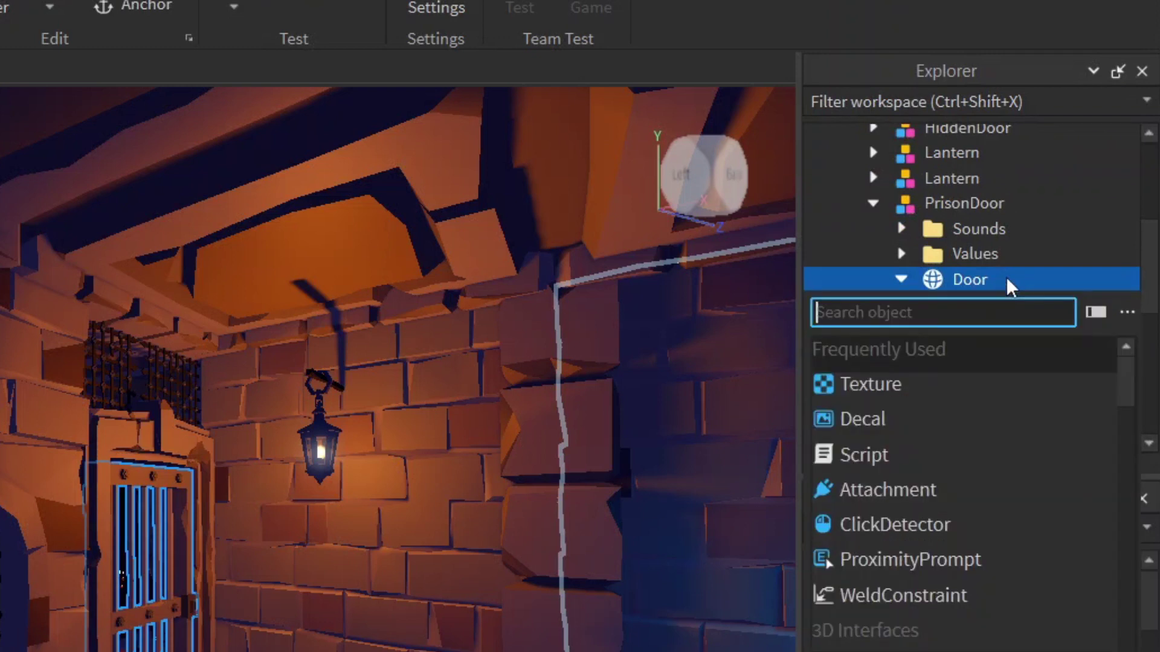
type("atta")
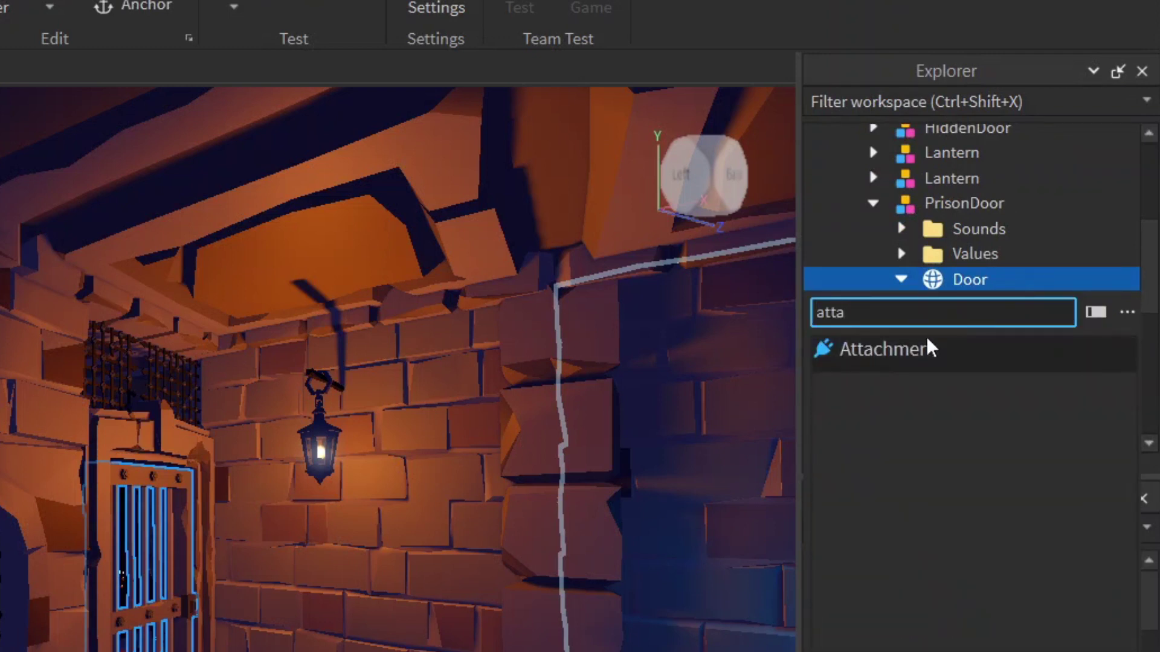
left_click(893, 354)
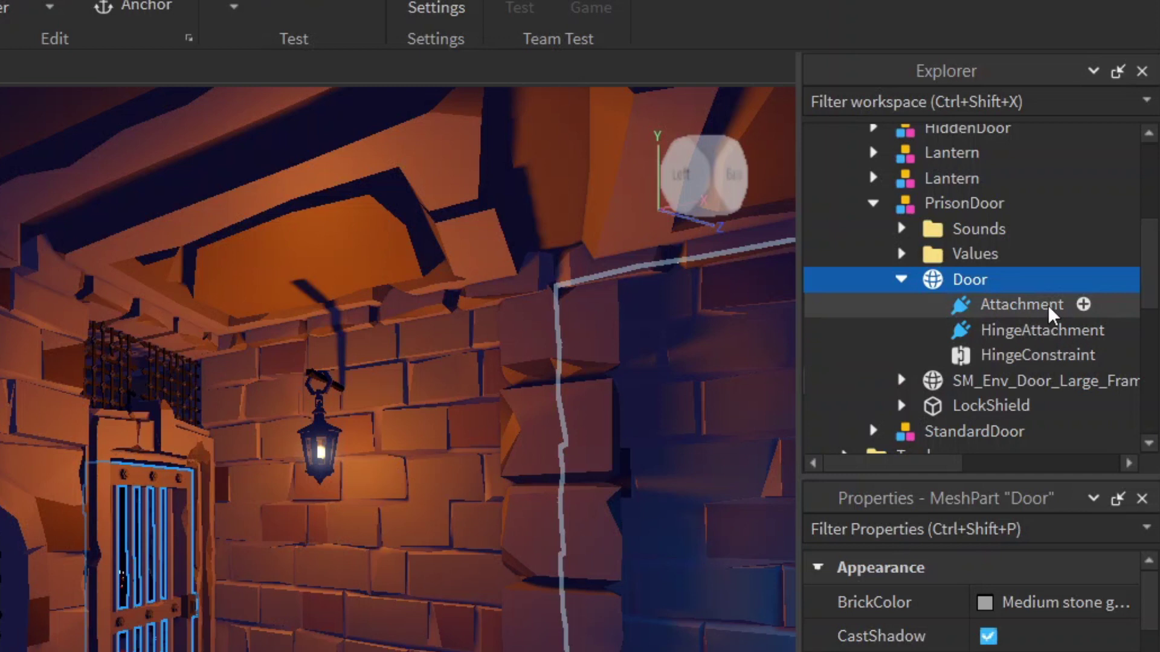
left_click(1052, 312)
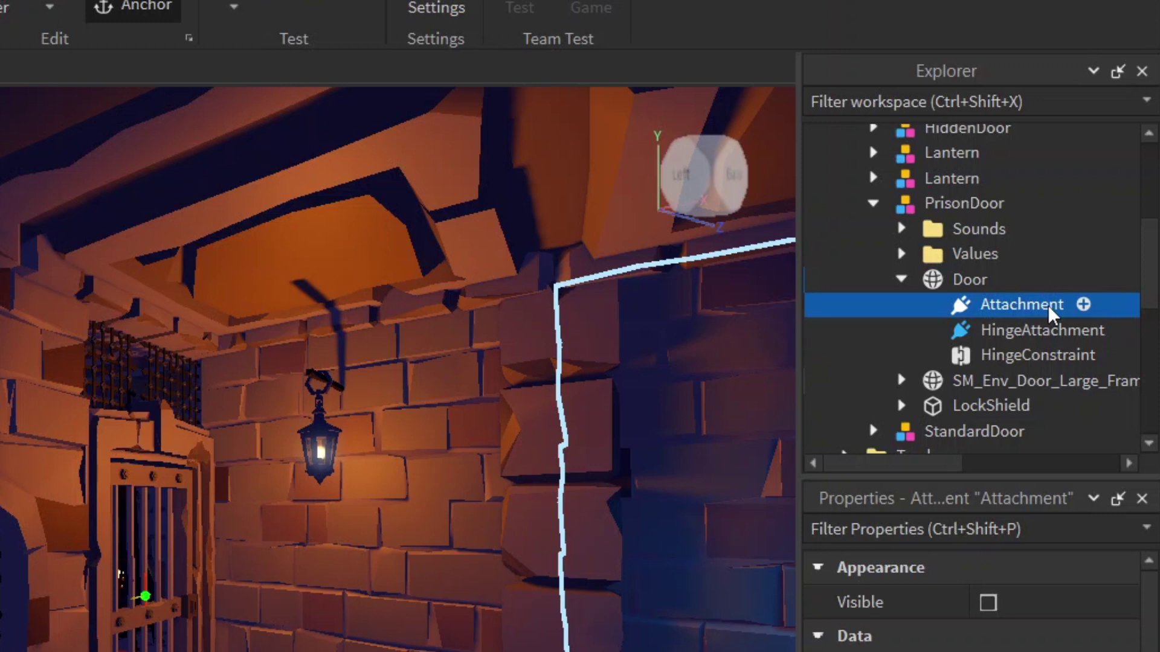
left_click(1053, 312)
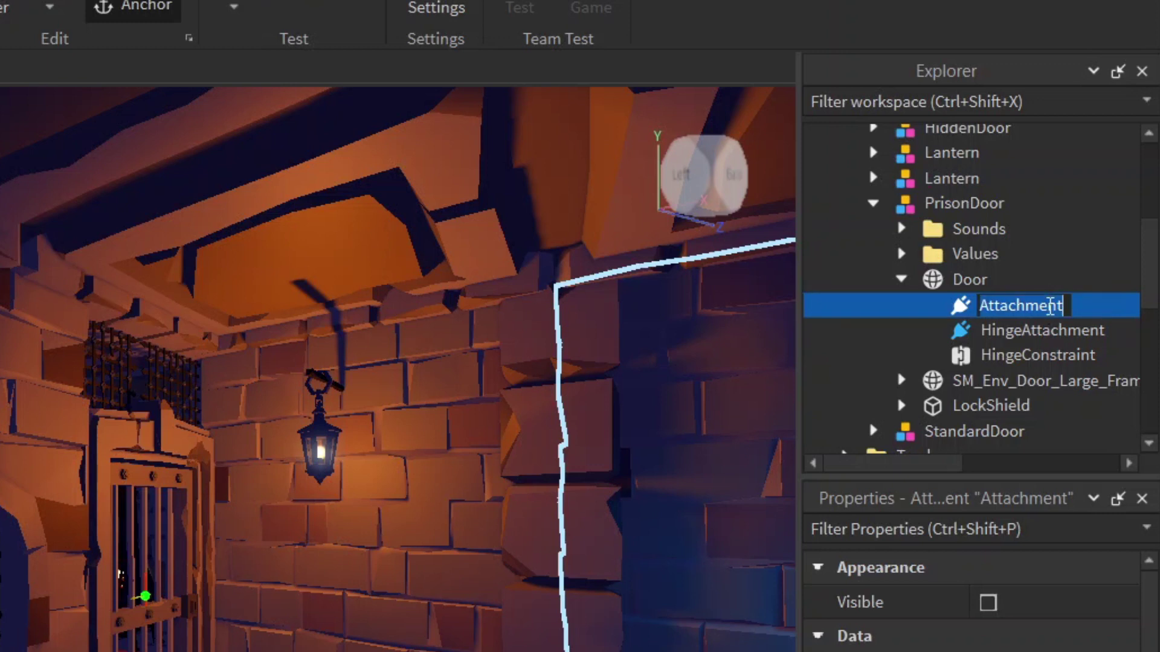
key("Home")
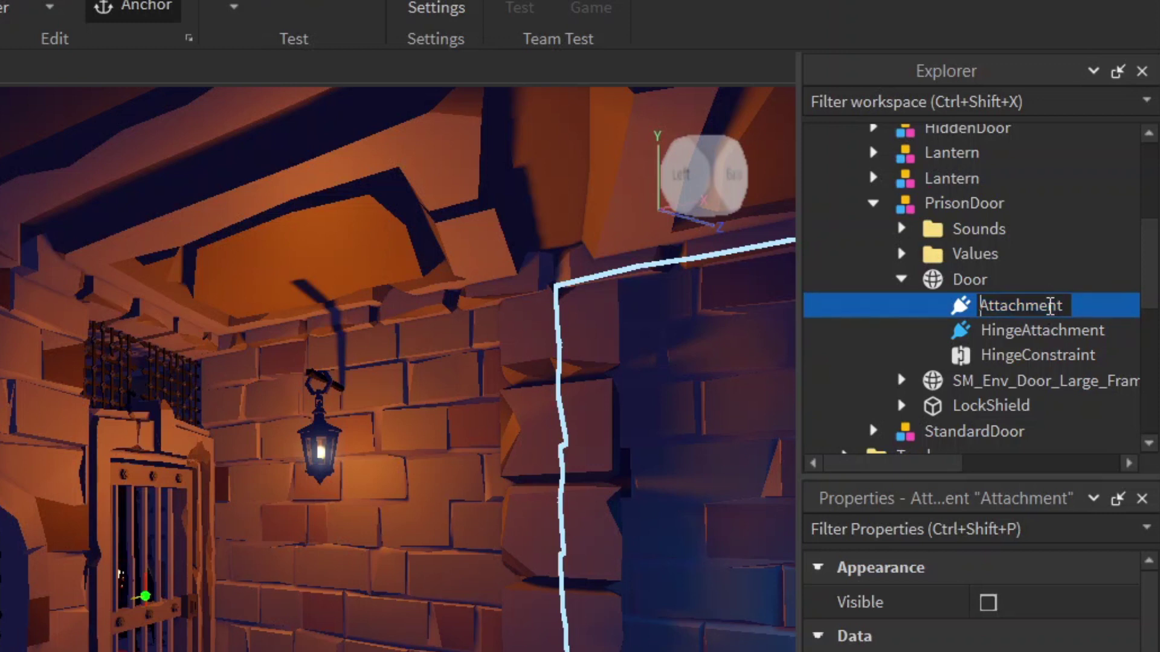
type("Promp")
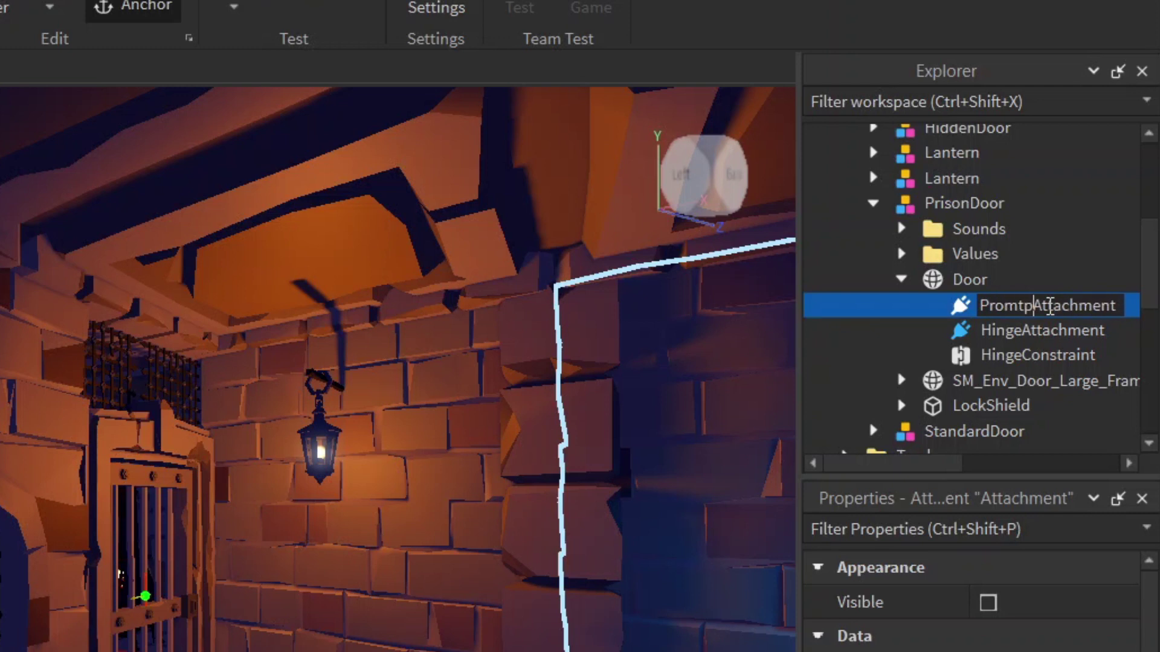
type("t")
key("Return")
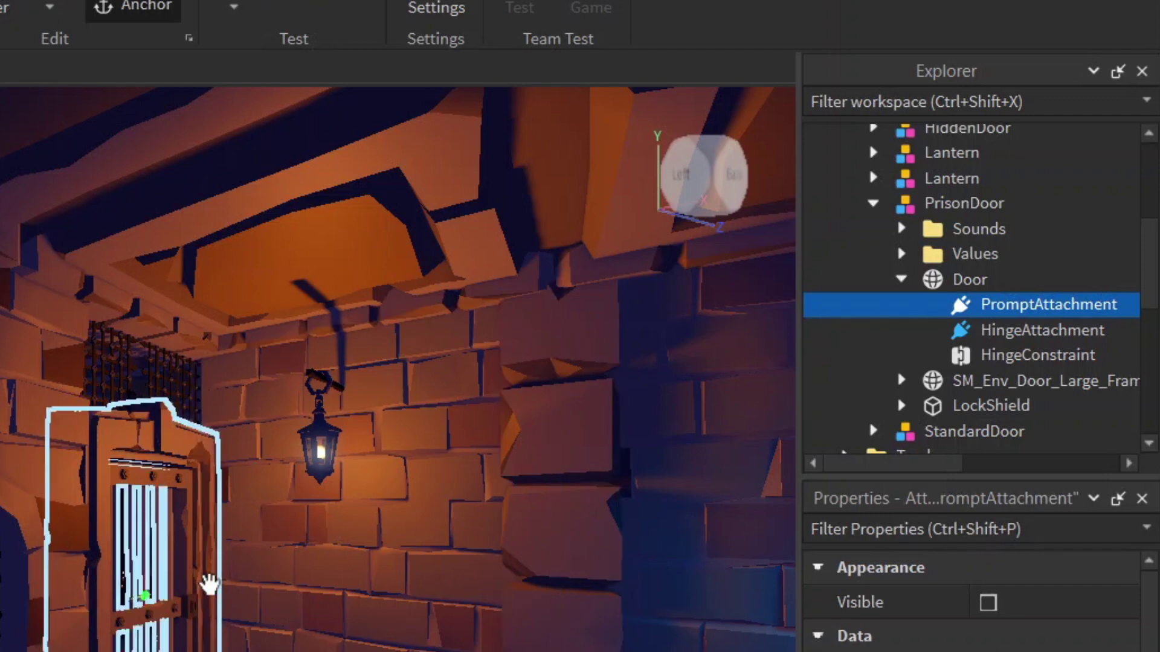
scroll(208, 583, "up", 3)
scroll(1015, 264, "down", 3)
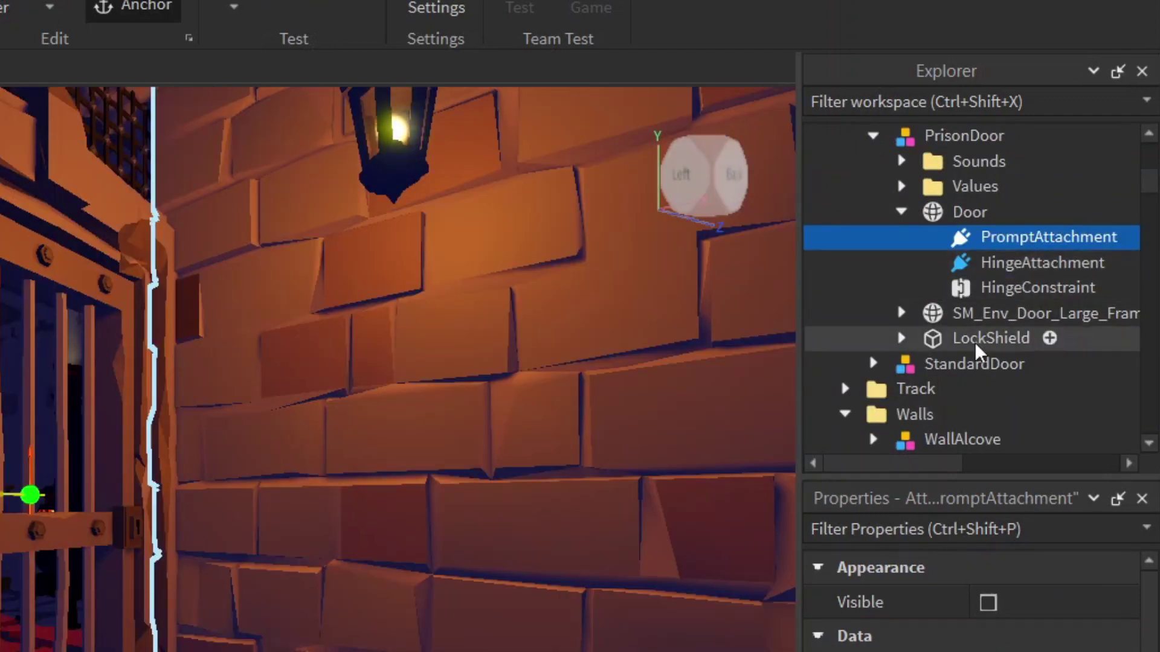
- Set PromptAttachment's Position to -2.25, -0.5, -0.5
left_click(946, 526)
type("p")
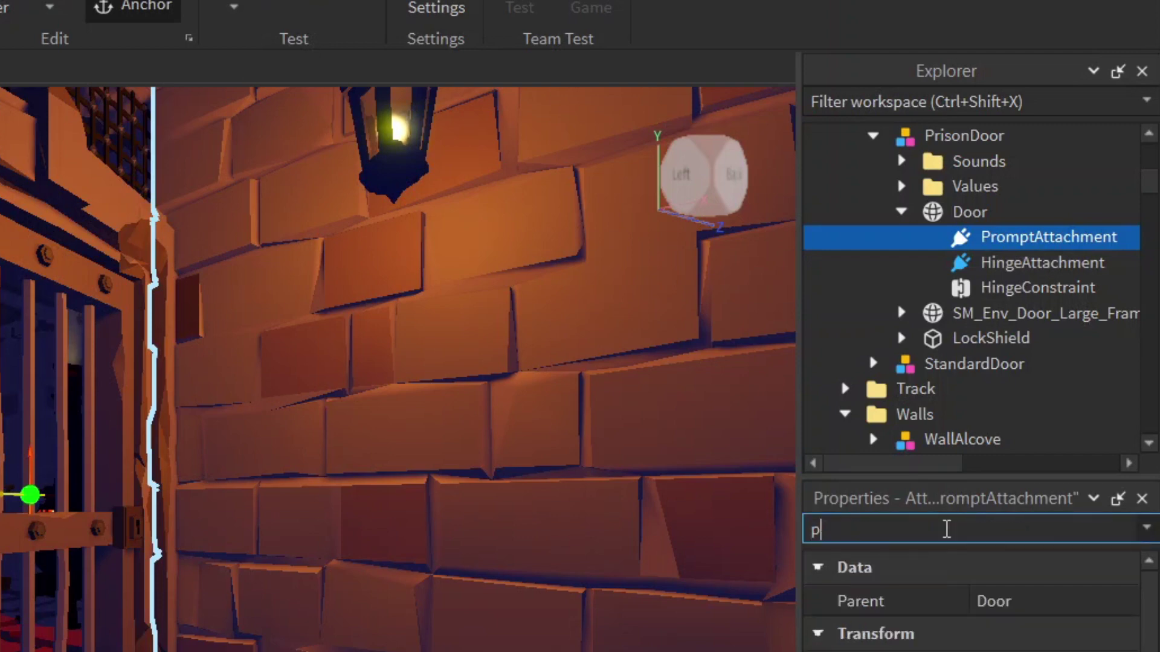
type("ost")
key("BackSpace")
type("i")
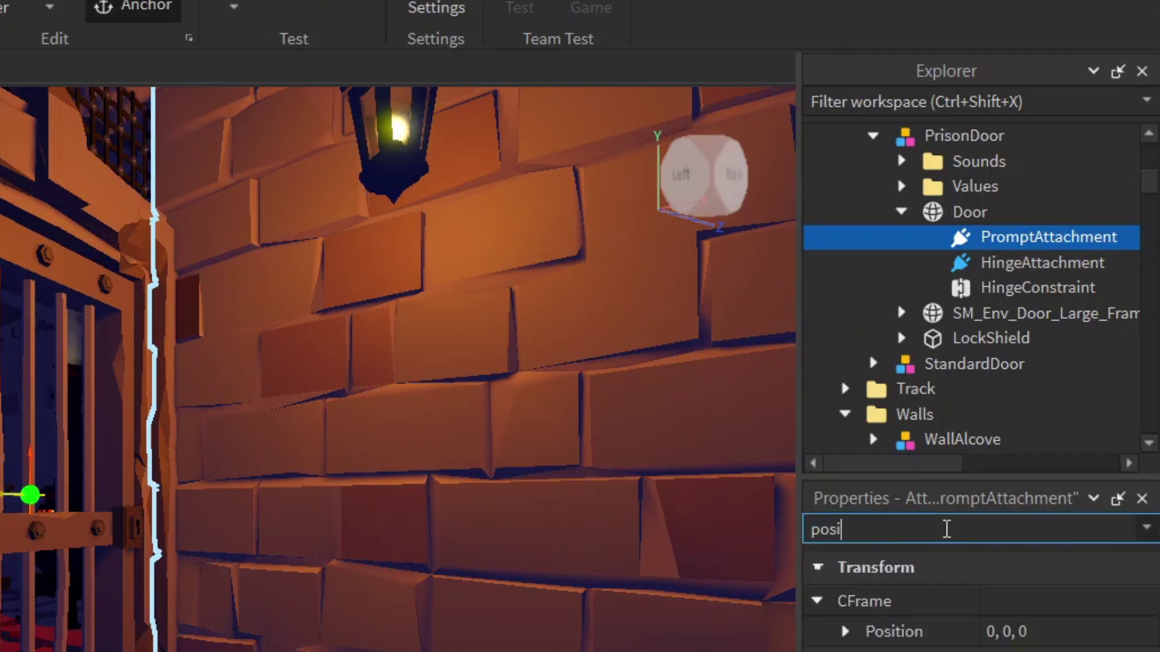
type("t")
left_click(847, 631)
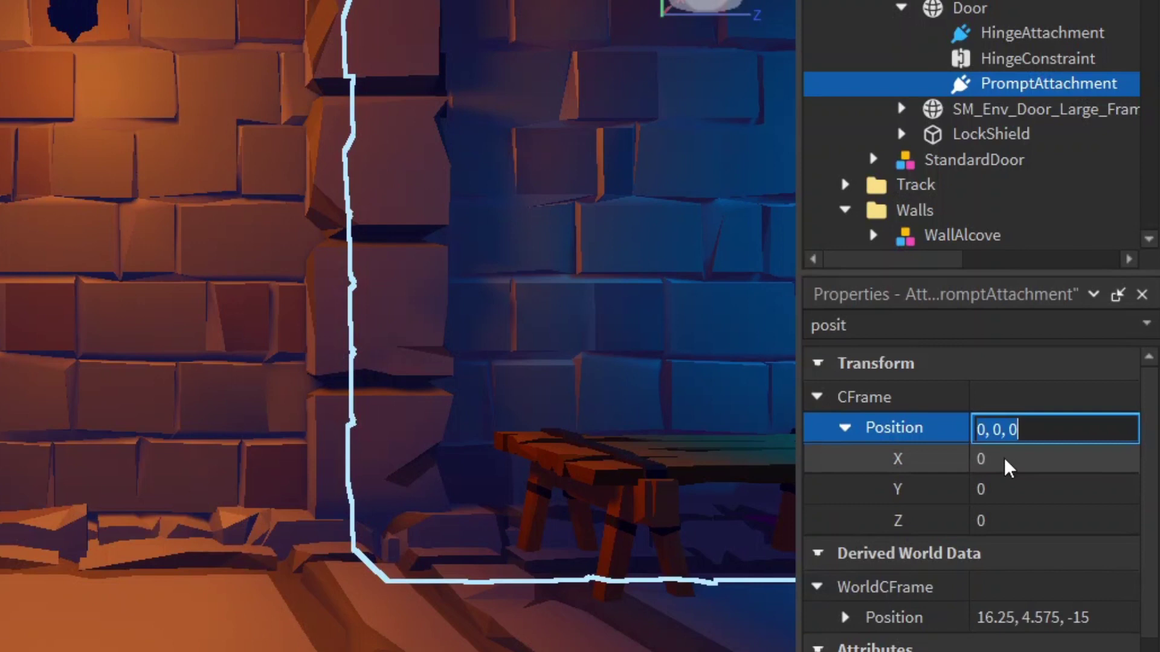
left_click(1005, 459)
type("-")
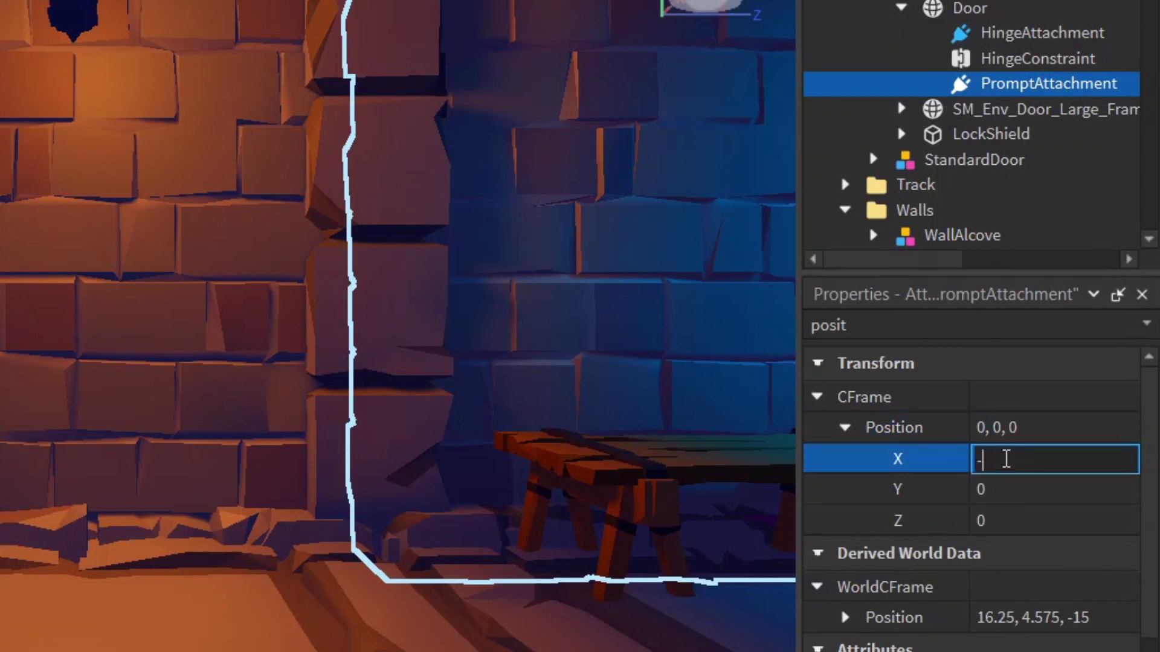
type("2.25")
key("Tab")
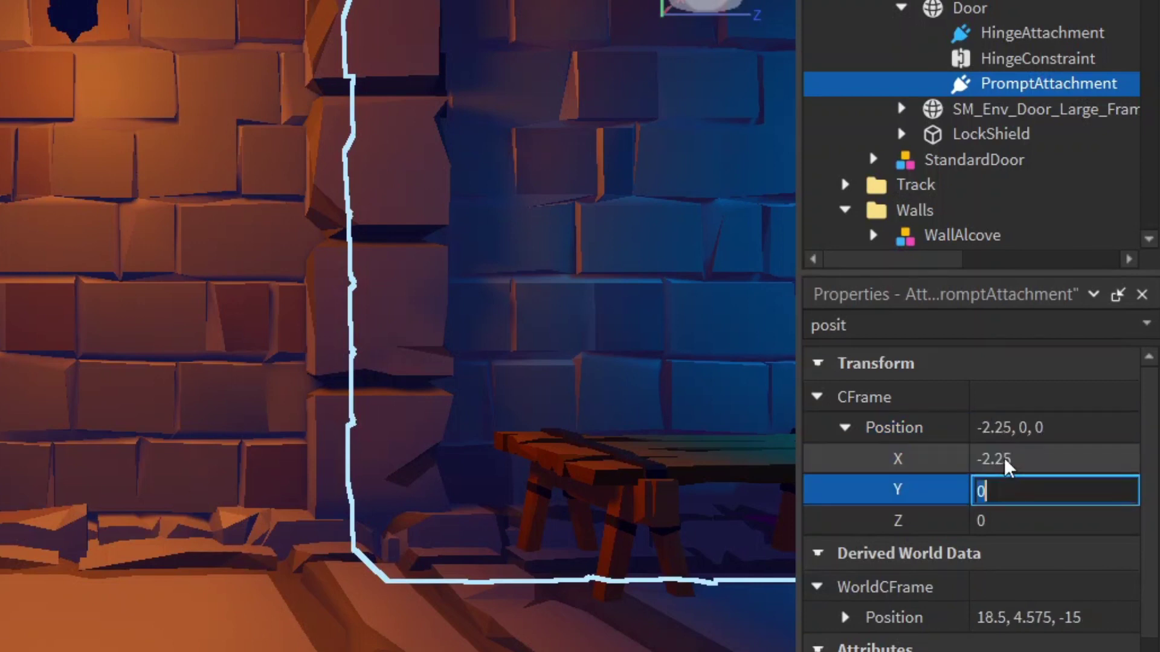
key("BackSpace")
type("-0.5")
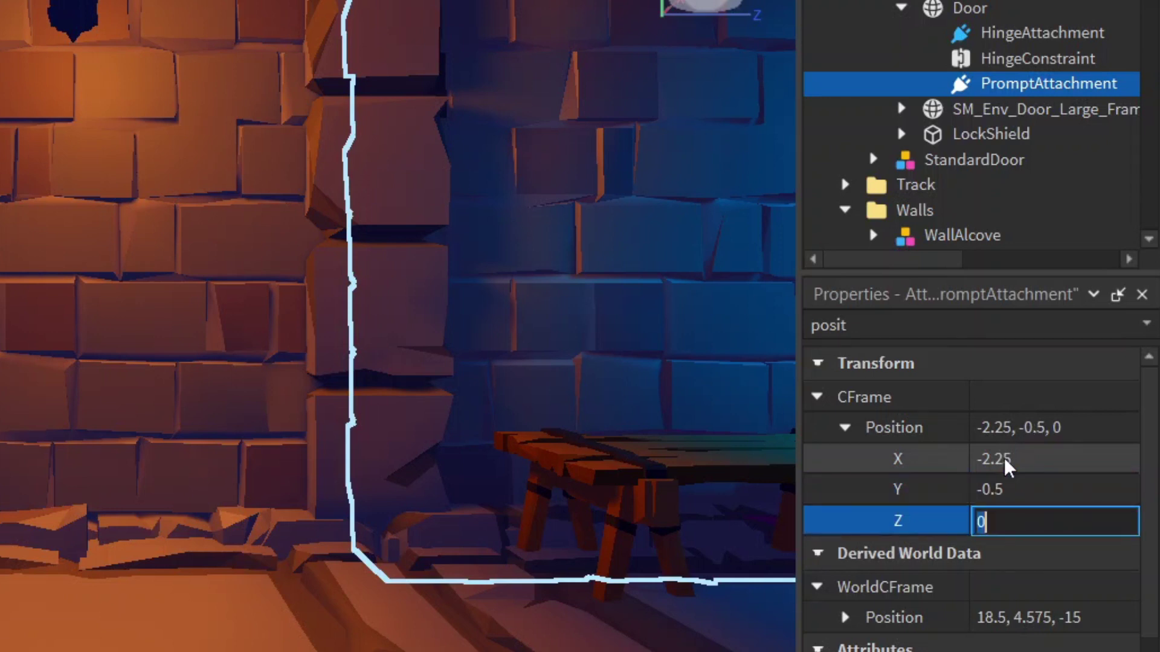
key("BackSpace")
type("-0.")
type("5")
key("Return")
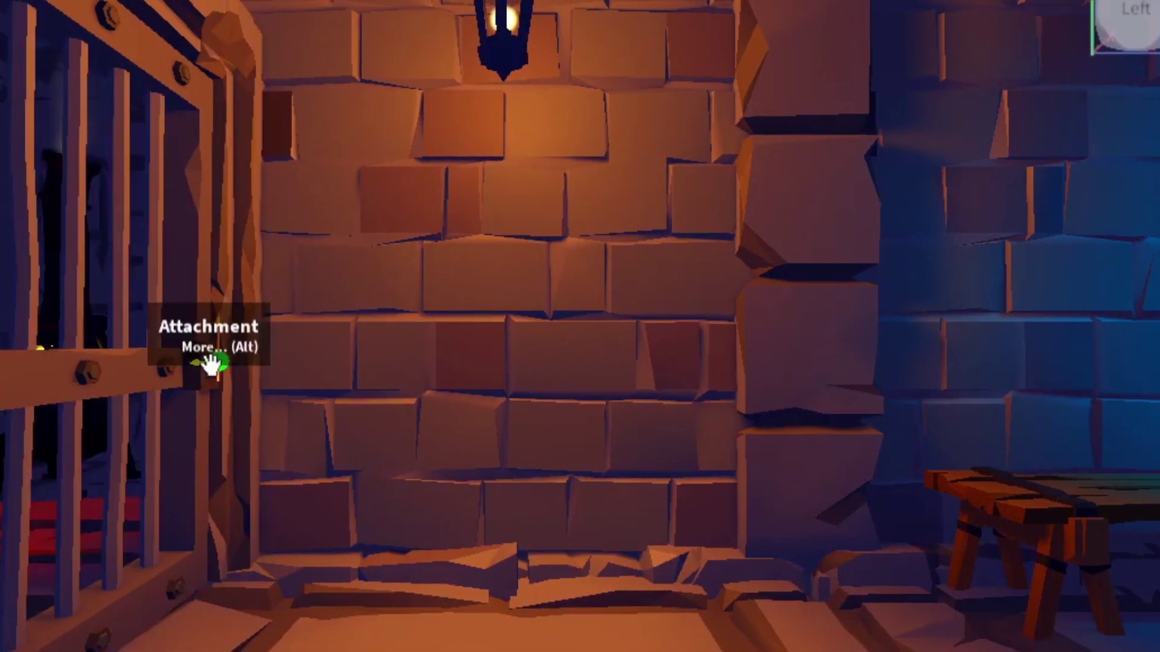
left_click(209, 365)
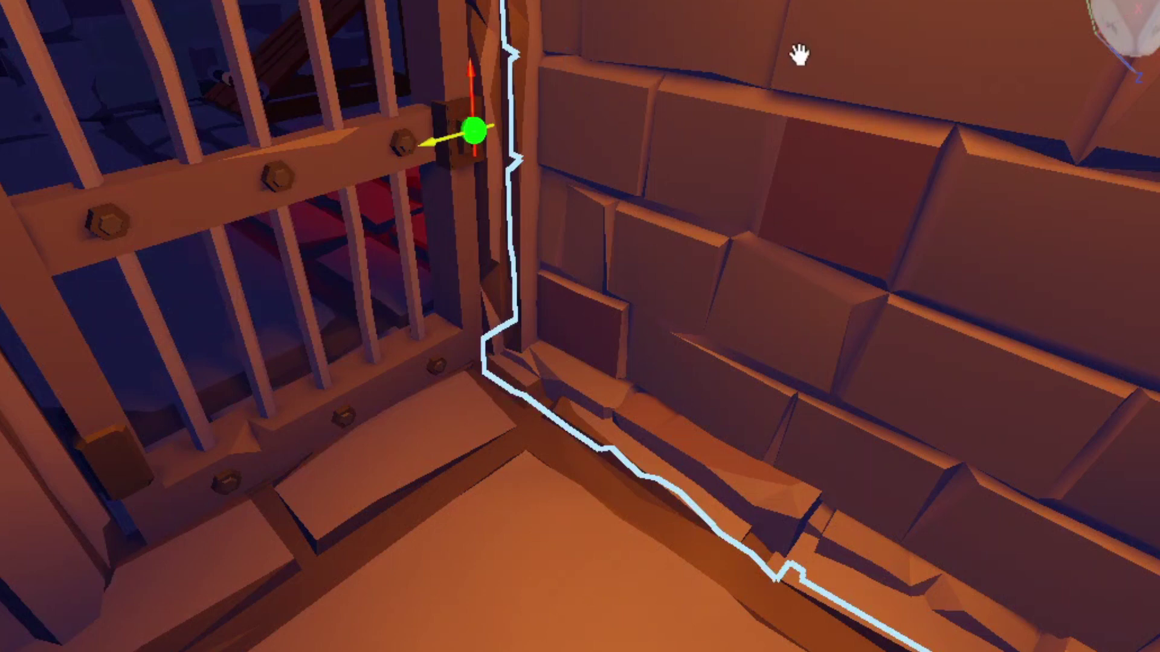
- Insert a ProximityPrompt under PromptAttachment and select it
middle_click_drag(799, 52, 755, 59)
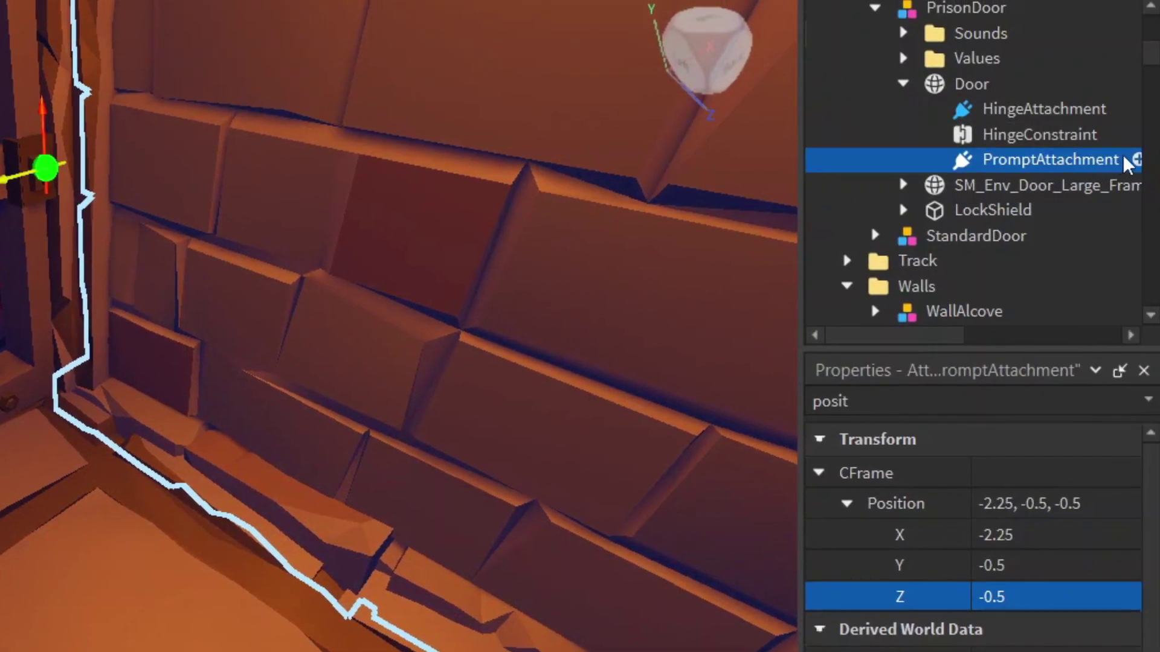
left_click(1135, 160)
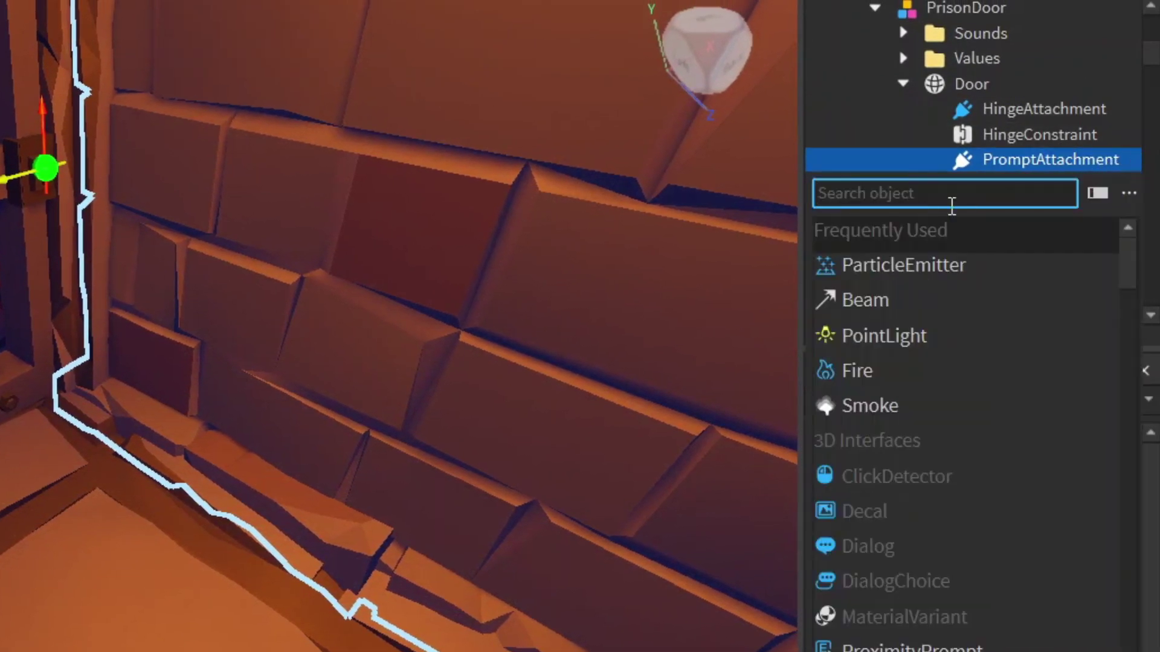
type("pro")
left_click(944, 228)
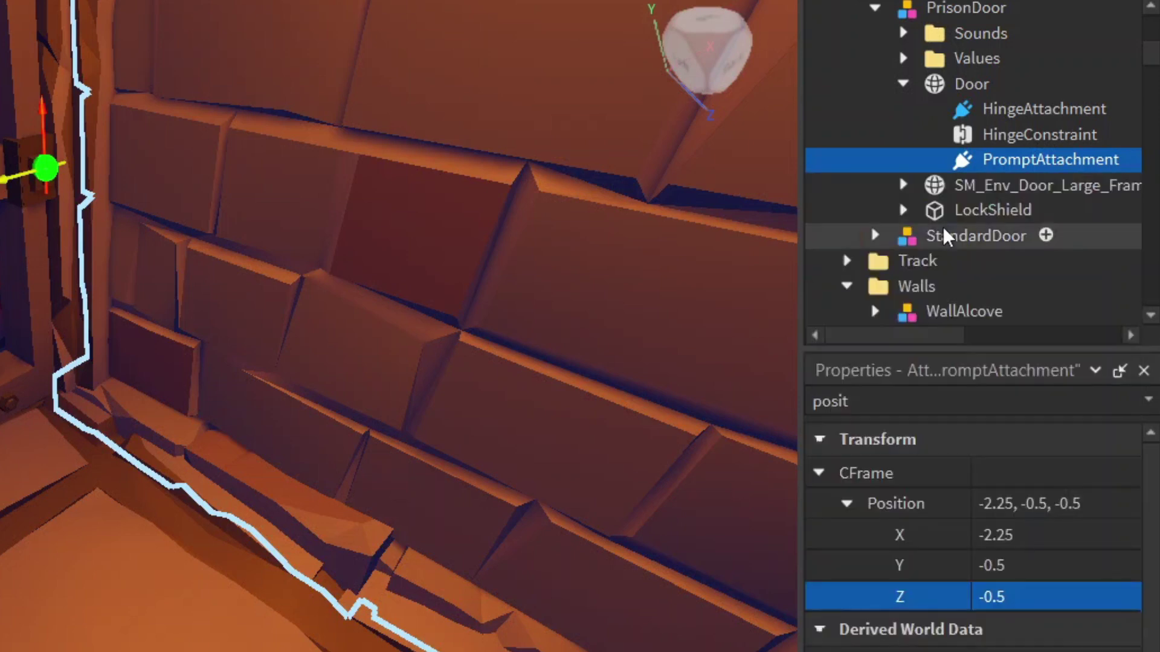
left_click(1031, 186)
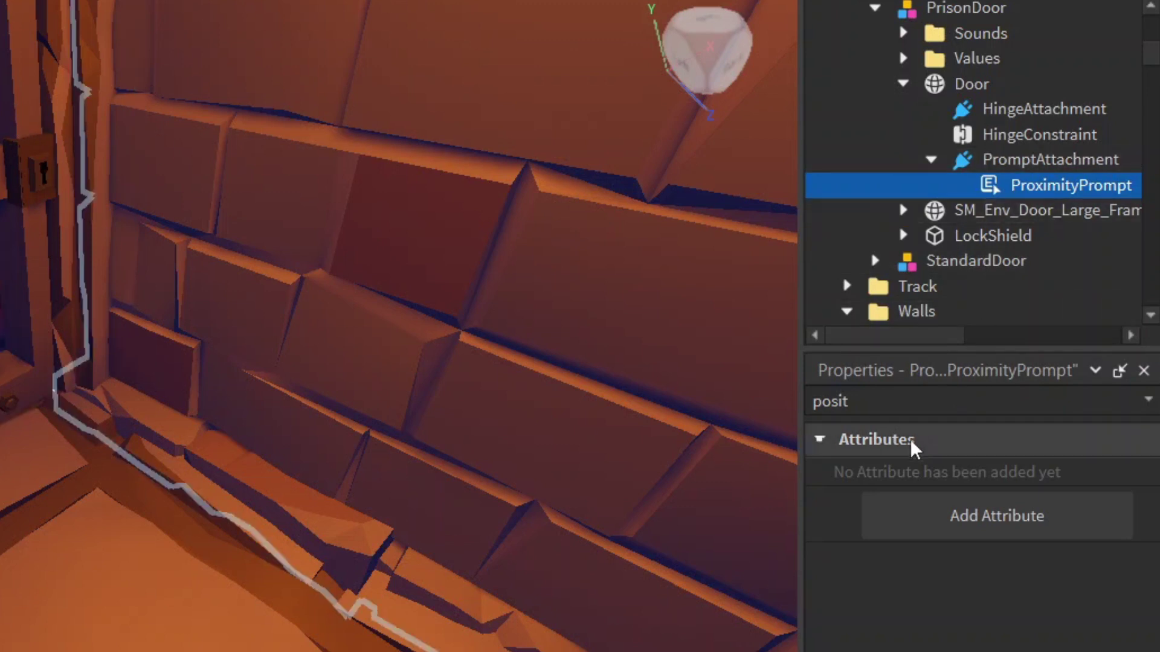
- Set the ProximityPrompt's ObjectText to Door
left_click(893, 407)
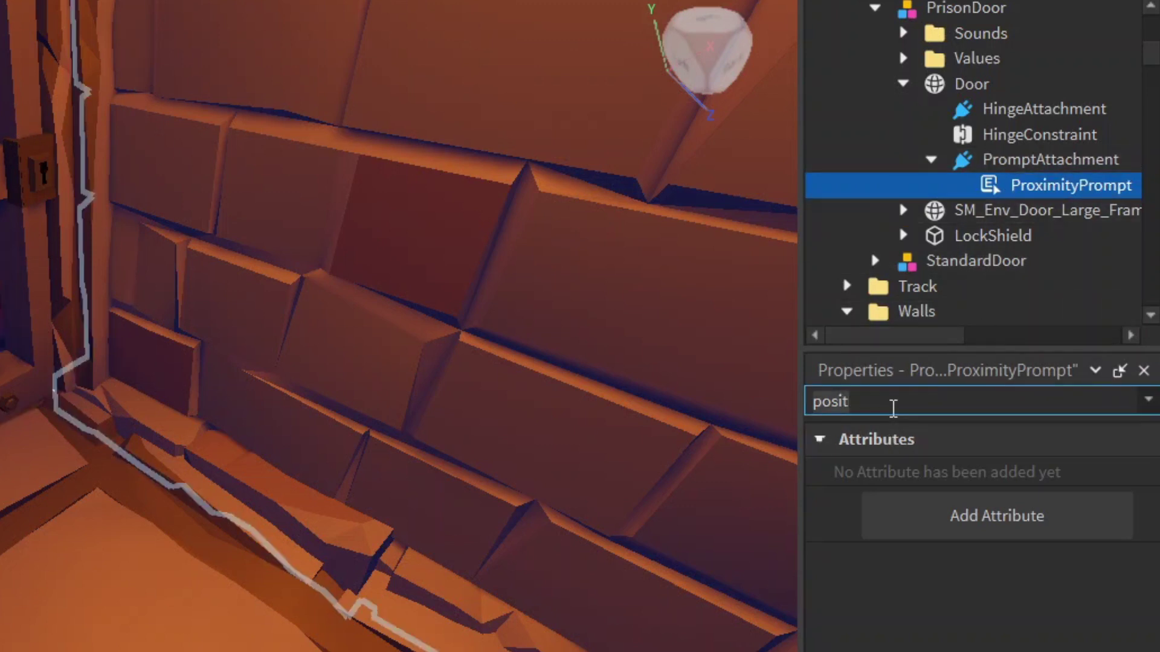
key("ctrl+a")
type("obje")
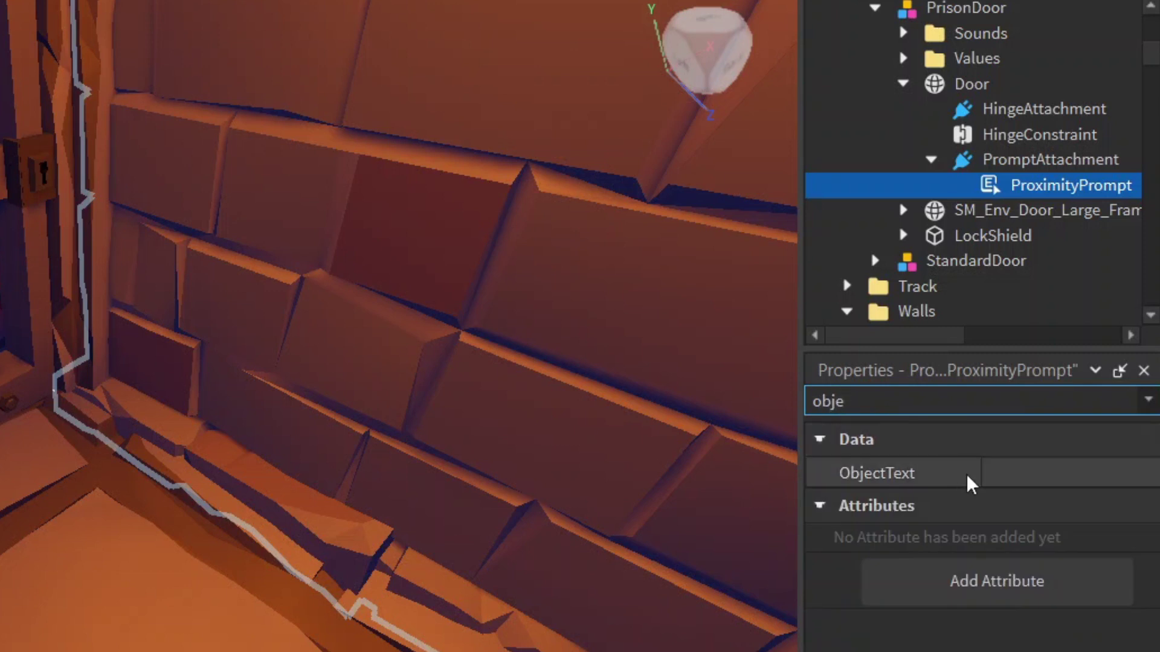
left_click(993, 468)
type("D")
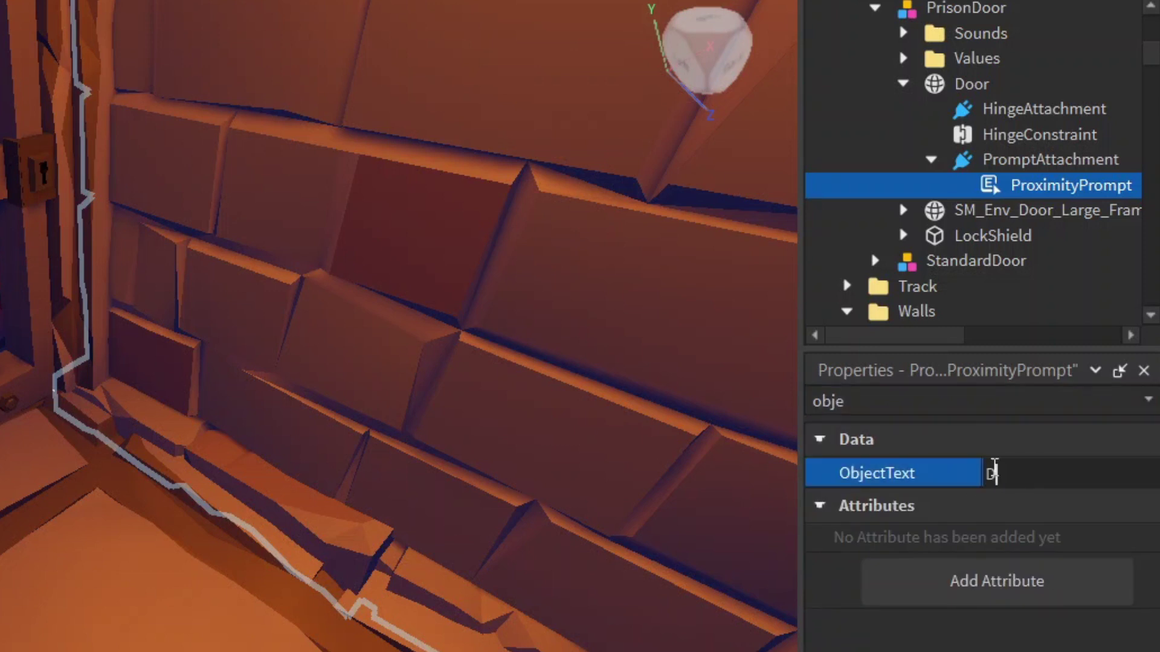
type("oor")
left_click(915, 400)
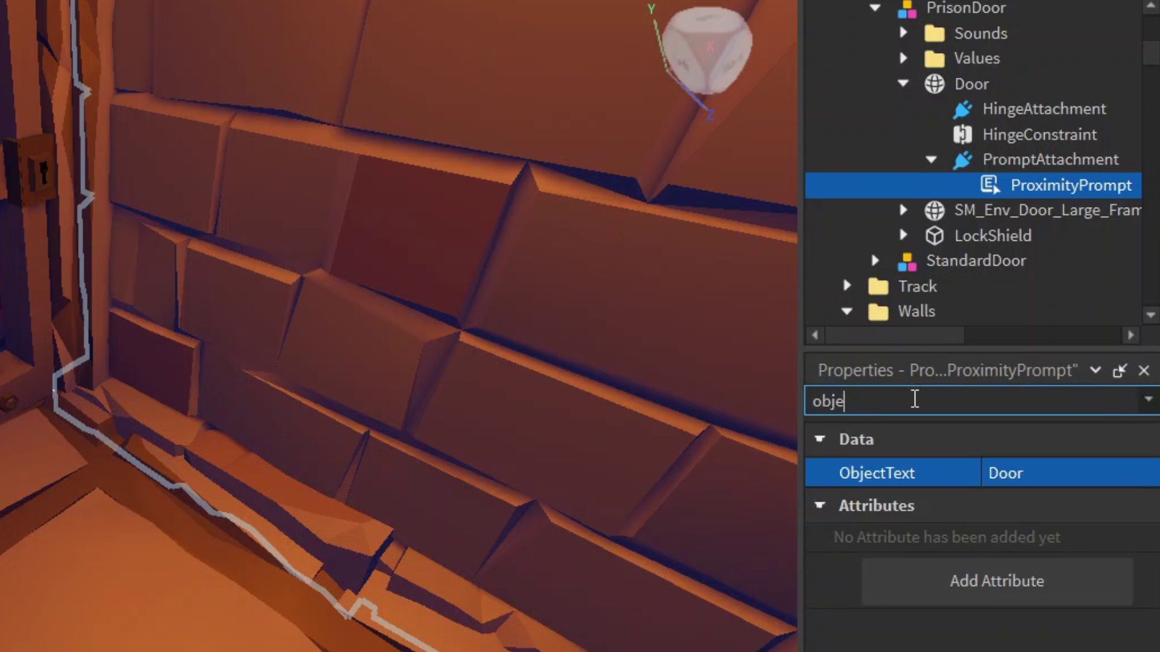
- Change the prompt's ActionText from Interact to Pick Lick
key("BackSpace")
key("BackSpace")
key("BackSpace")
type("act")
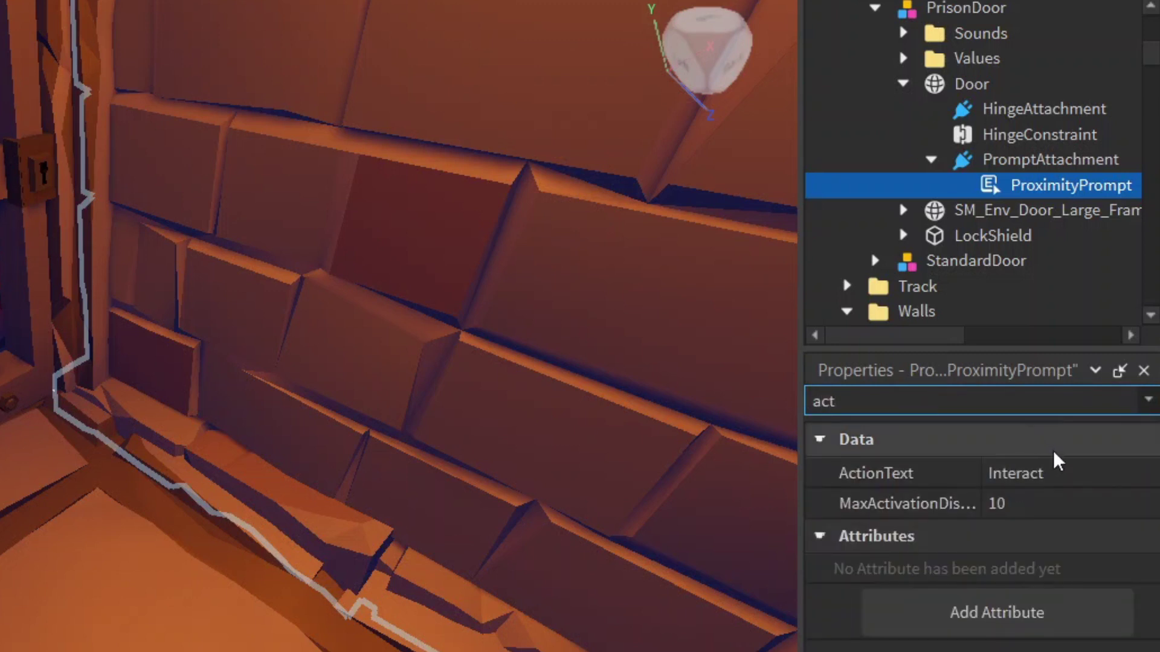
left_click(1050, 475)
type("Pic")
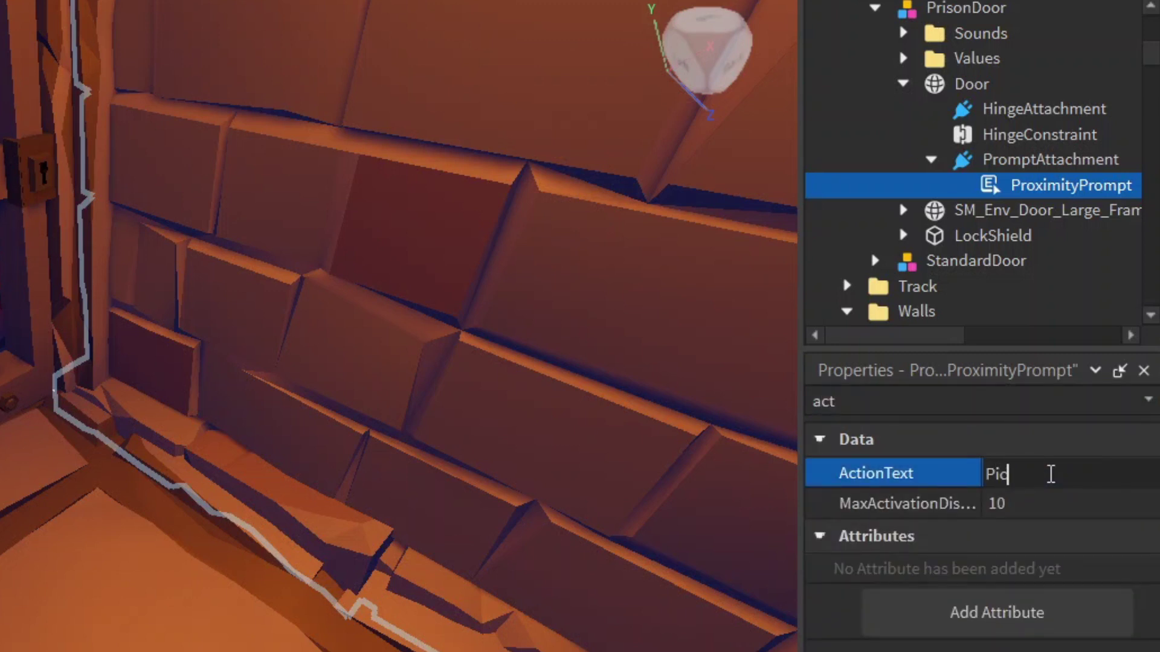
type("k lock")
key("BackSpace")
key("BackSpace")
key("BackSpace")
key("BackSpace")
key("BackSpace")
type("Lick")
key("Return")
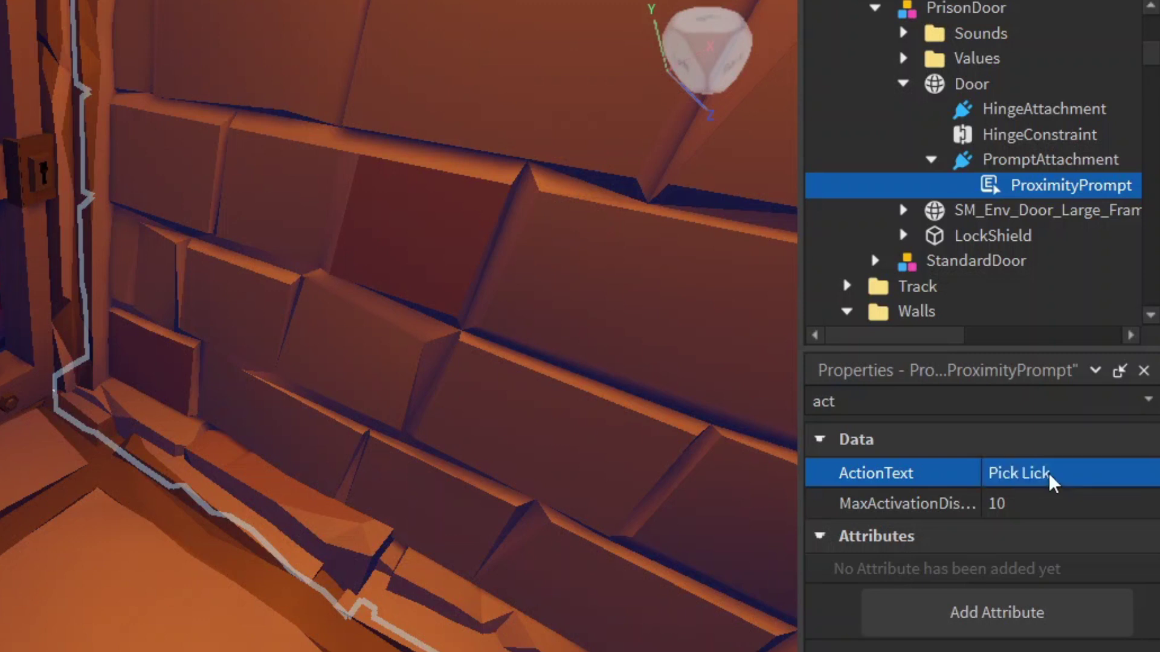
left_click(897, 400)
type("obje")
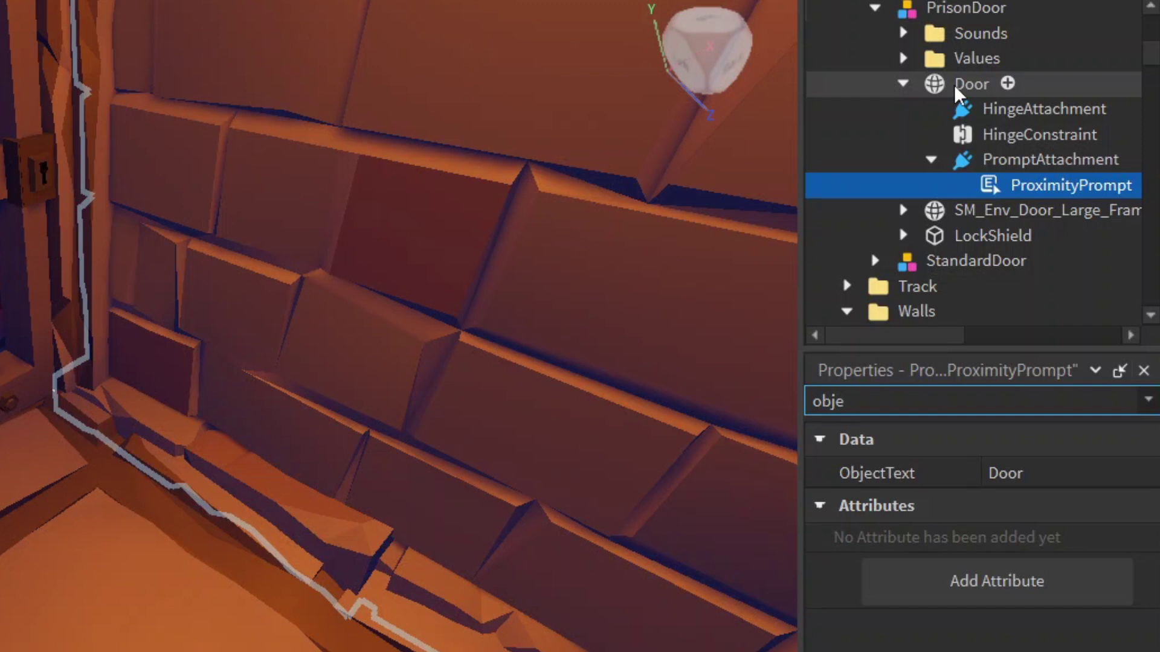
- Set the prompt's MaxActivationDistance to 4
key("ctrl+a")
type("m")
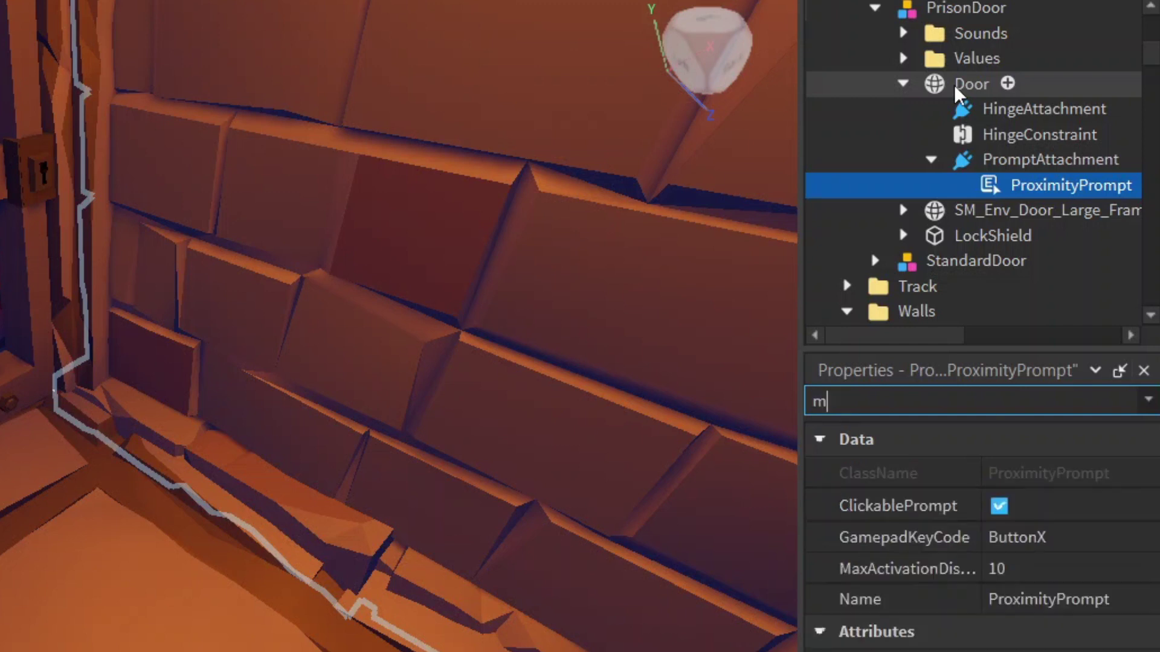
type("axac")
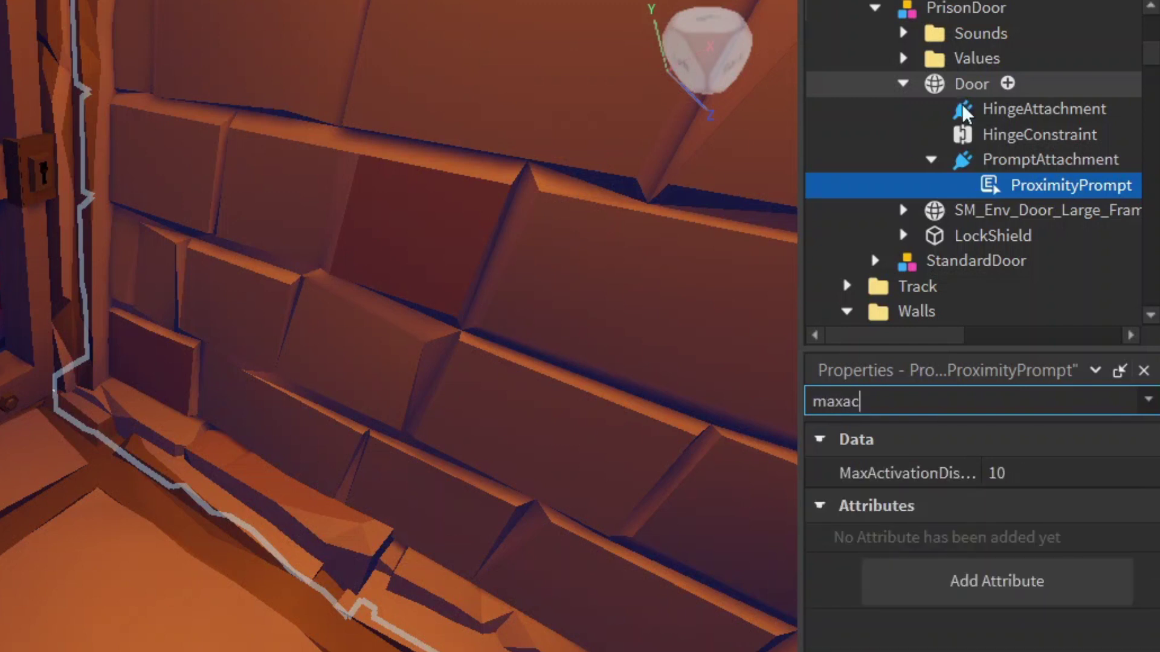
left_click(1010, 473)
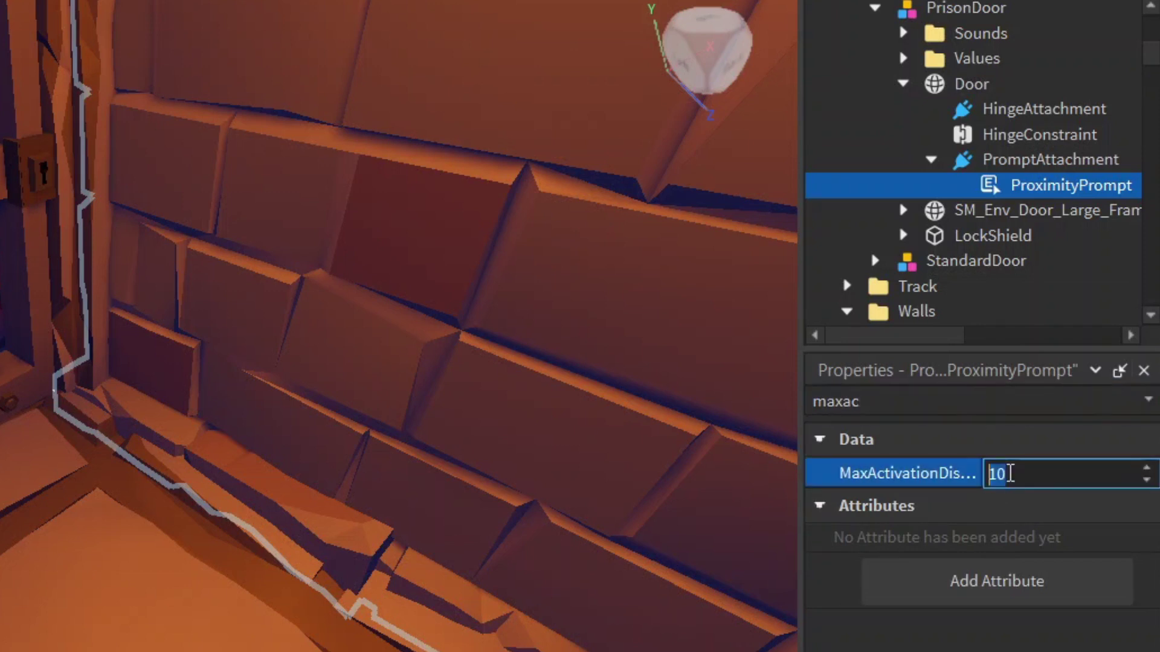
key("BackSpace")
type("4")
left_click(940, 396)
- Set the prompt's HoldDuration to 4 and start a play-test
key("ctrl+a")
type("hold")
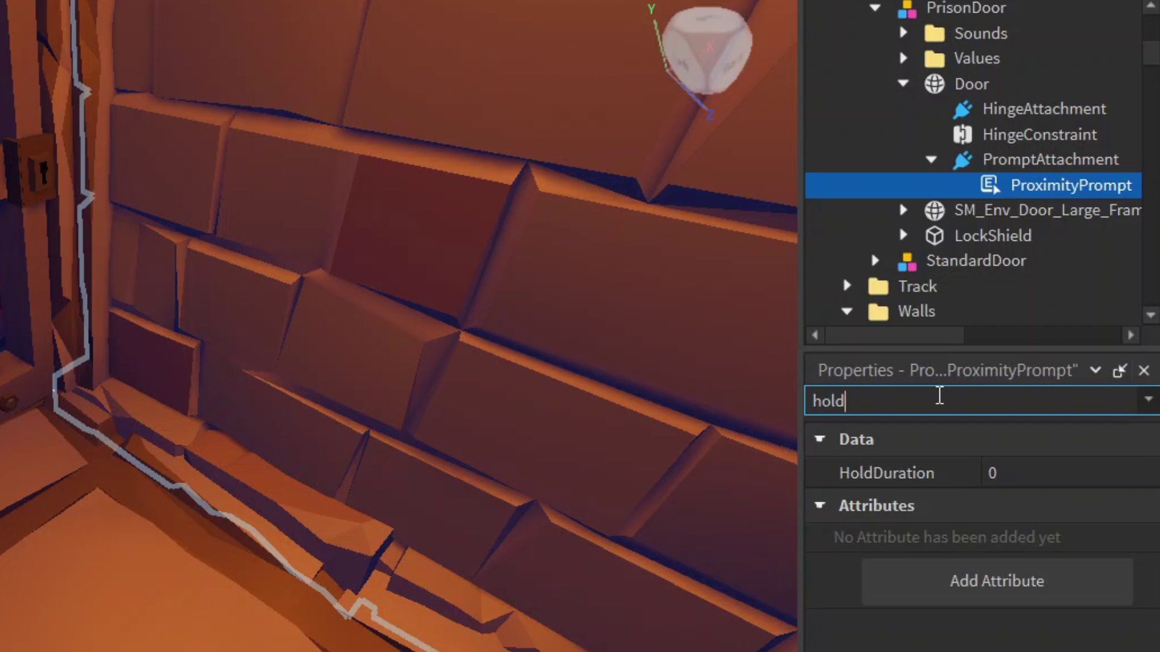
left_click(1021, 470)
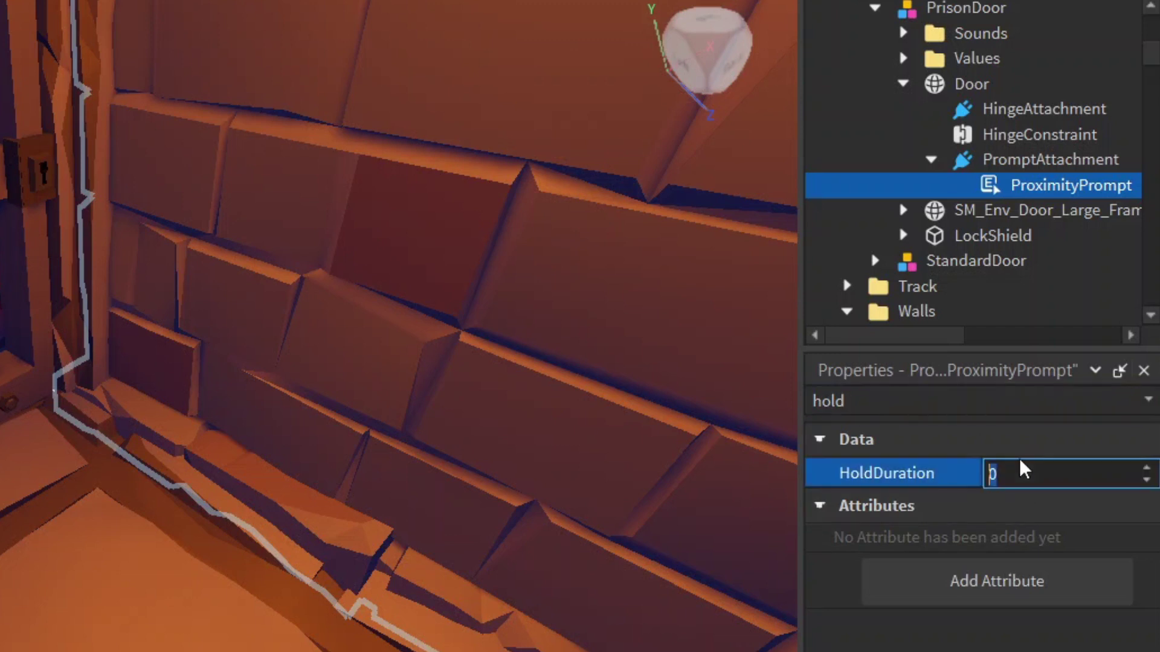
type("4")
key("Return")
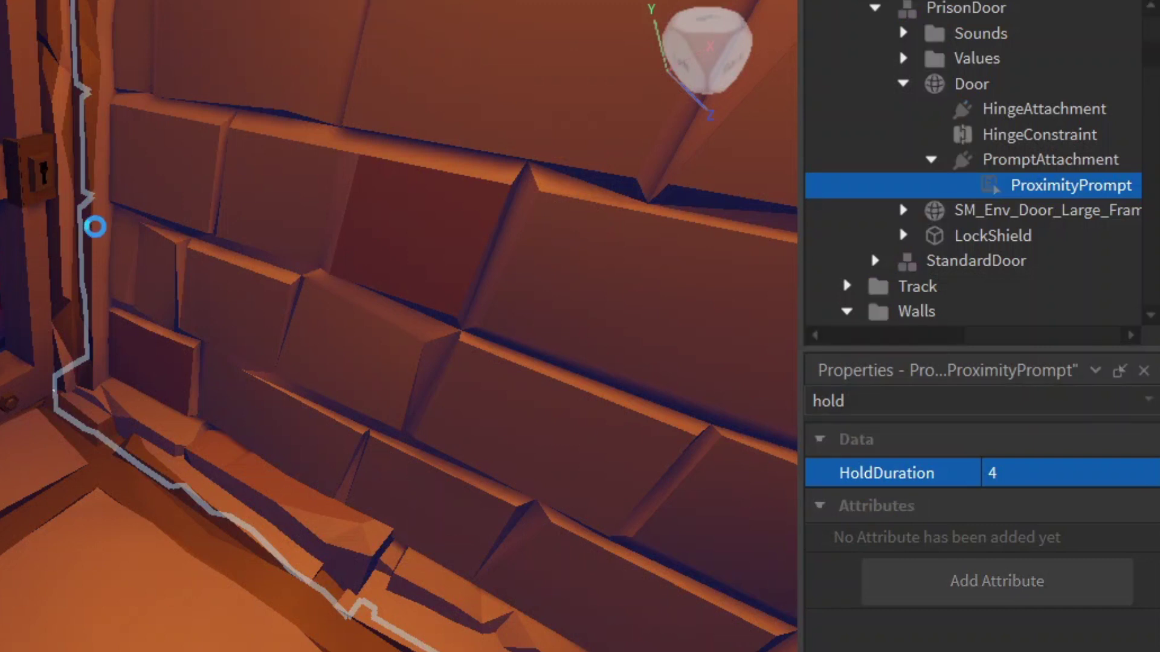
left_click(96, 227)
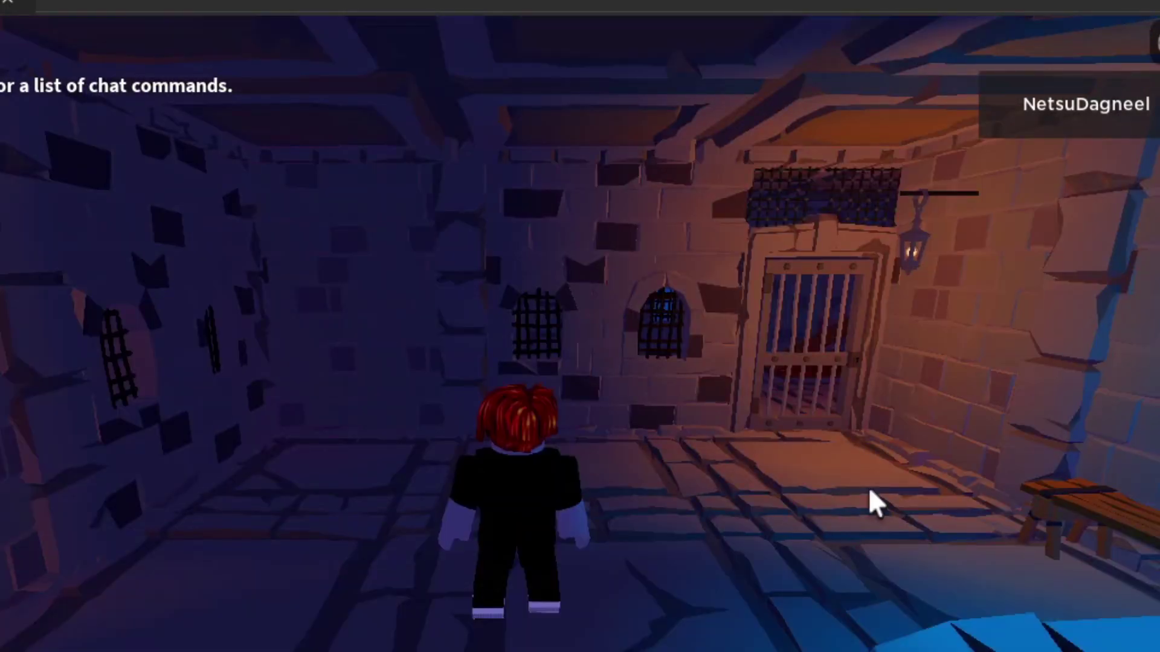
- Walk the avatar to the prison door and hold E on its Pick Lick prompt
key("w")
key("w")
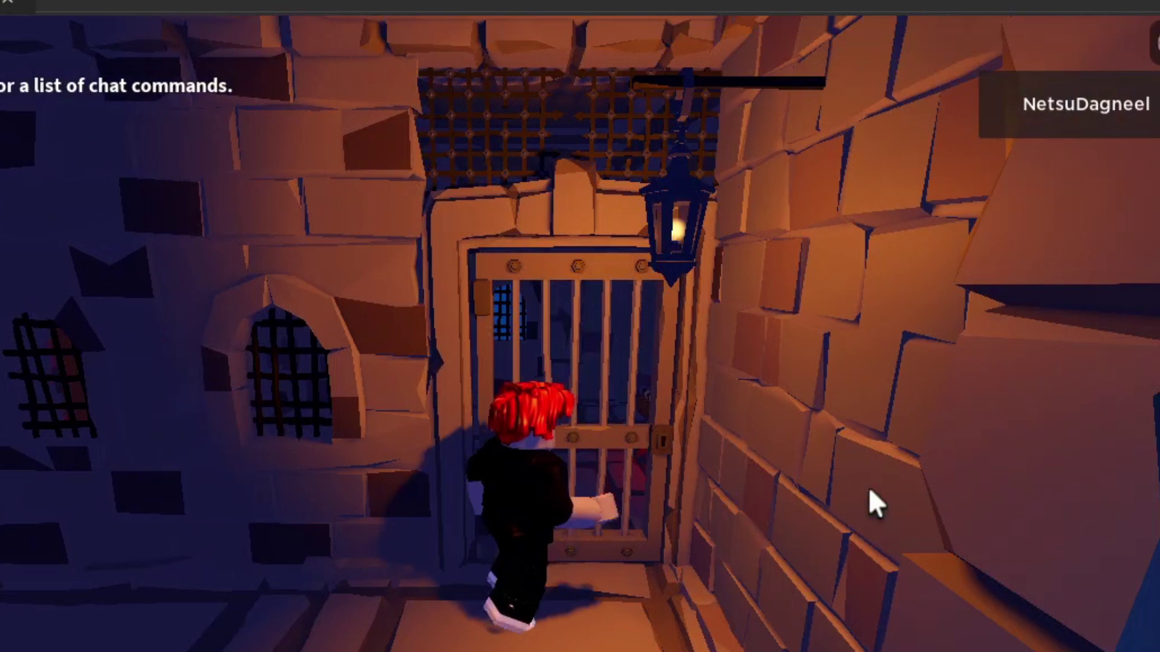
key("w")
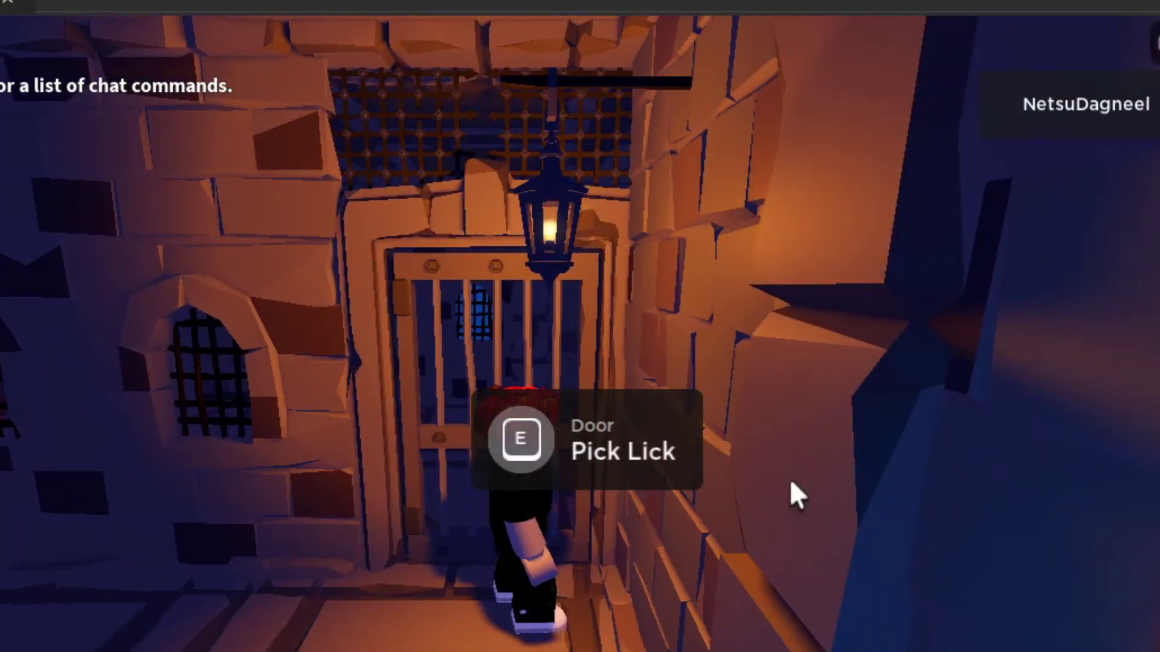
right_click_drag(789, 478, 799, 450)
key("e")
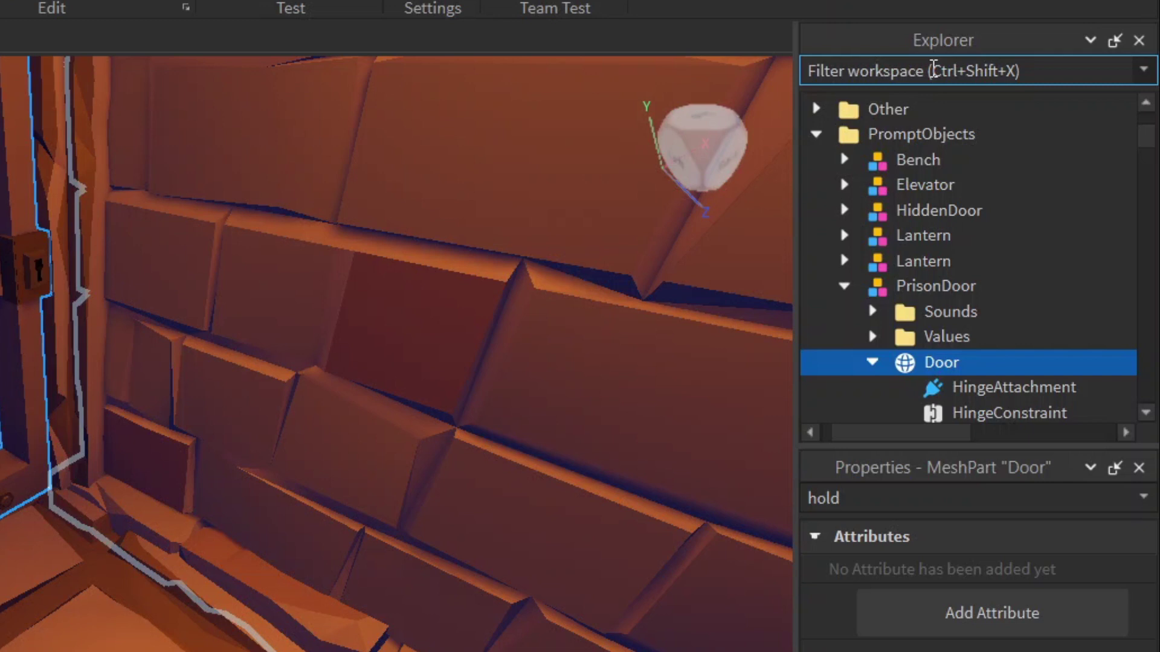
type("script")
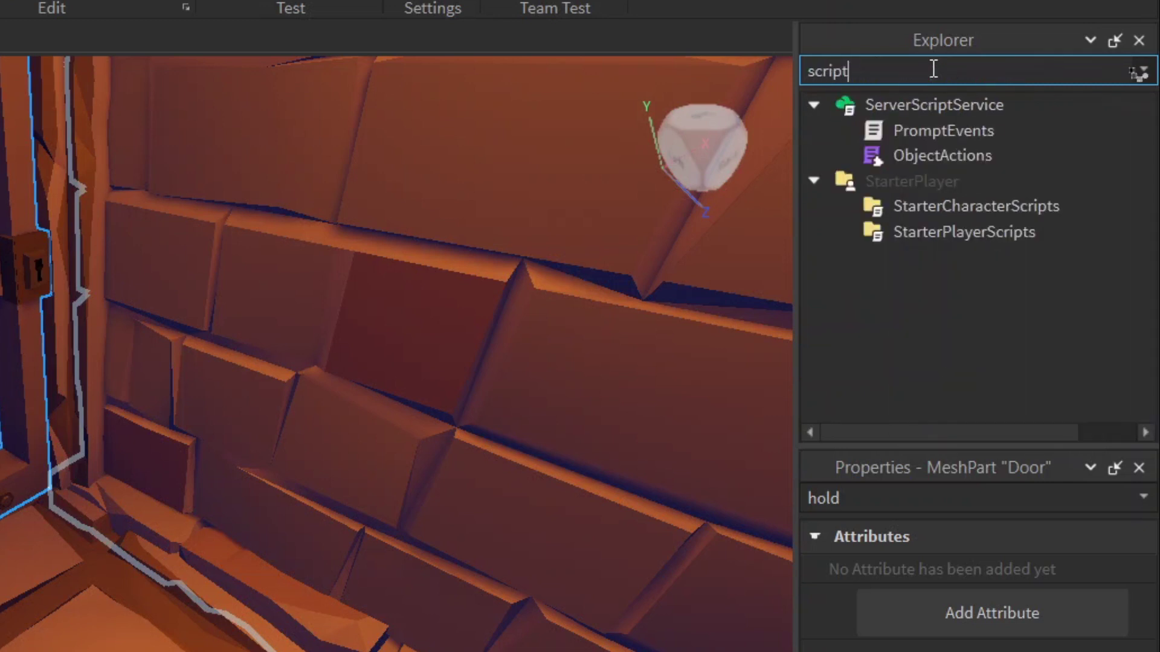
mouse_move(934, 105)
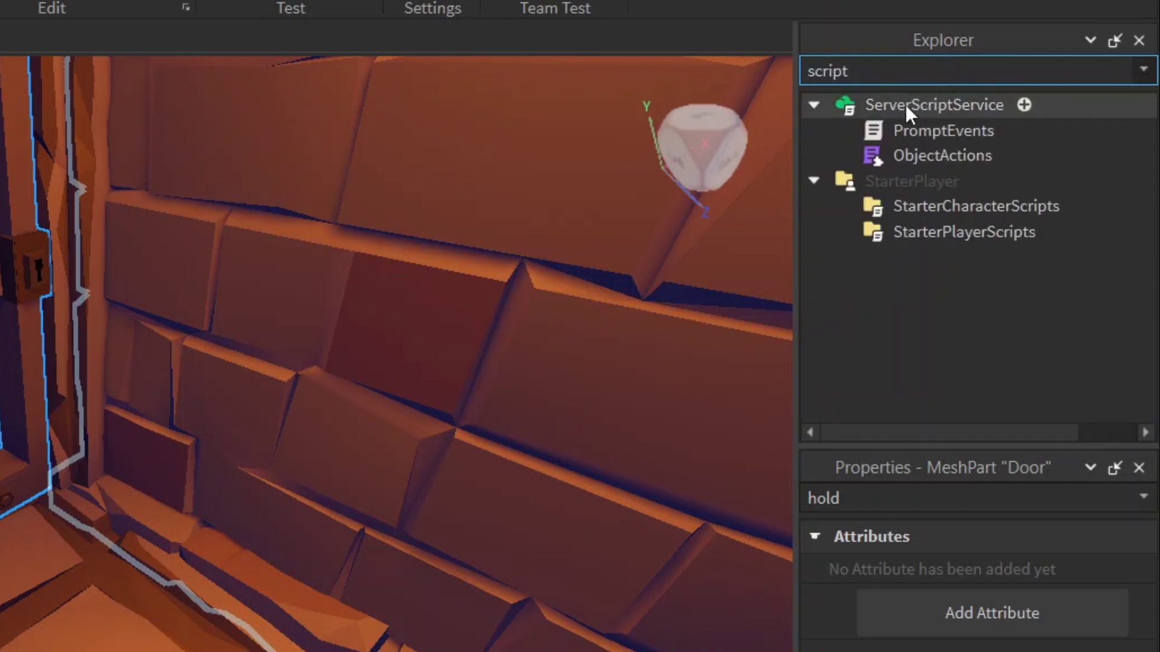
- Open the PromptEvents script and select ObjectActions in its line-4 require call
double_click(953, 129)
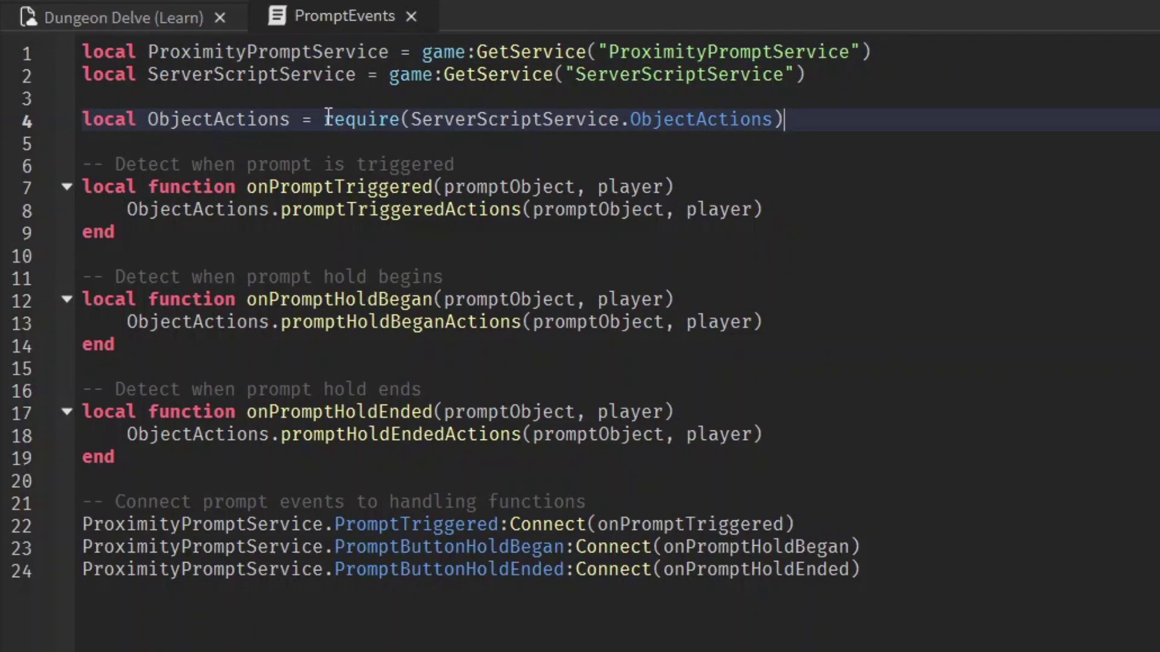
mouse_move(323, 119)
left_mouse_down()
mouse_move(583, 104)
mouse_move(632, 119)
left_mouse_up()
left_click(590, 119)
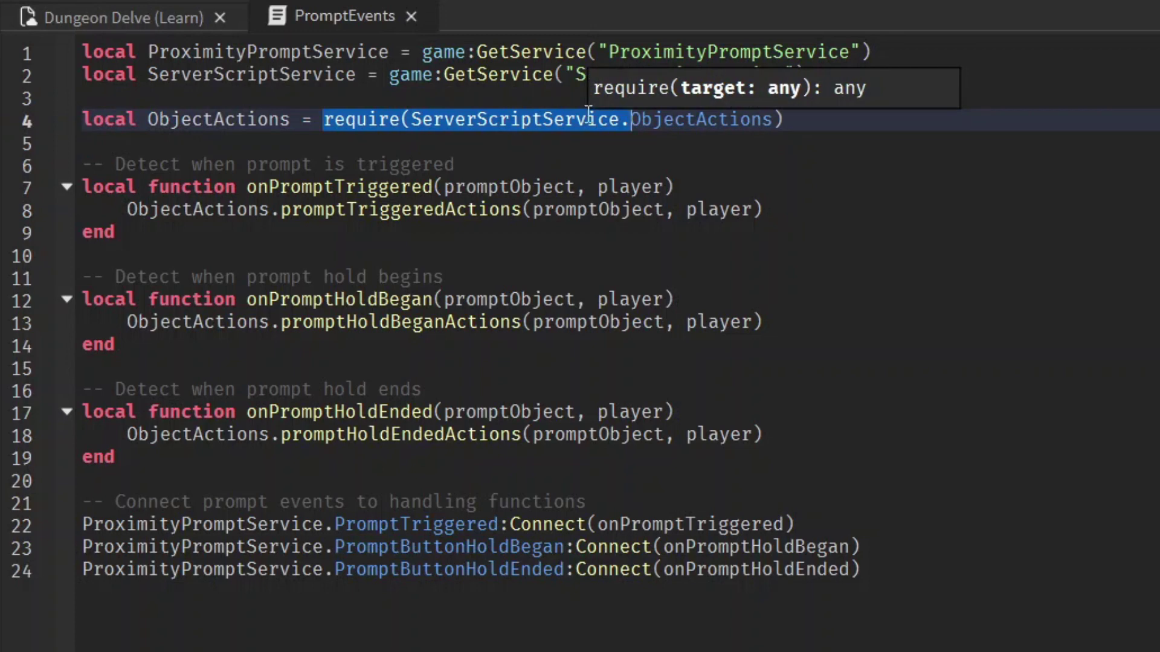
double_click(708, 120)
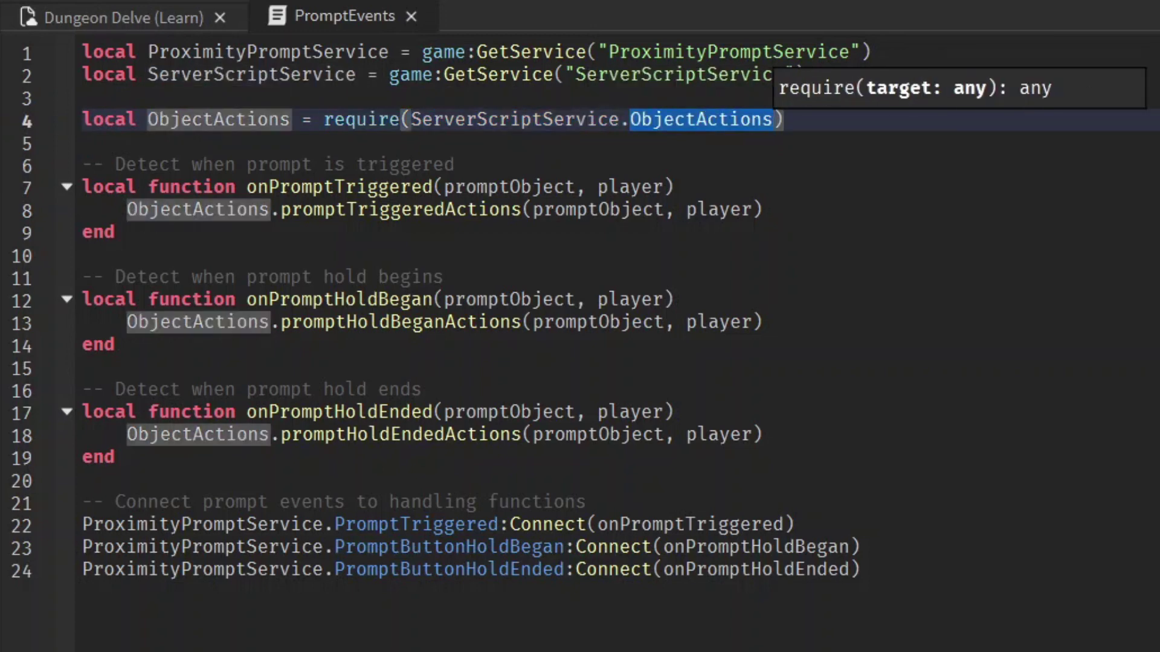
- Open the ObjectActions module with F12, then return to PromptEvents and reselect ObjectActions
key("F12")
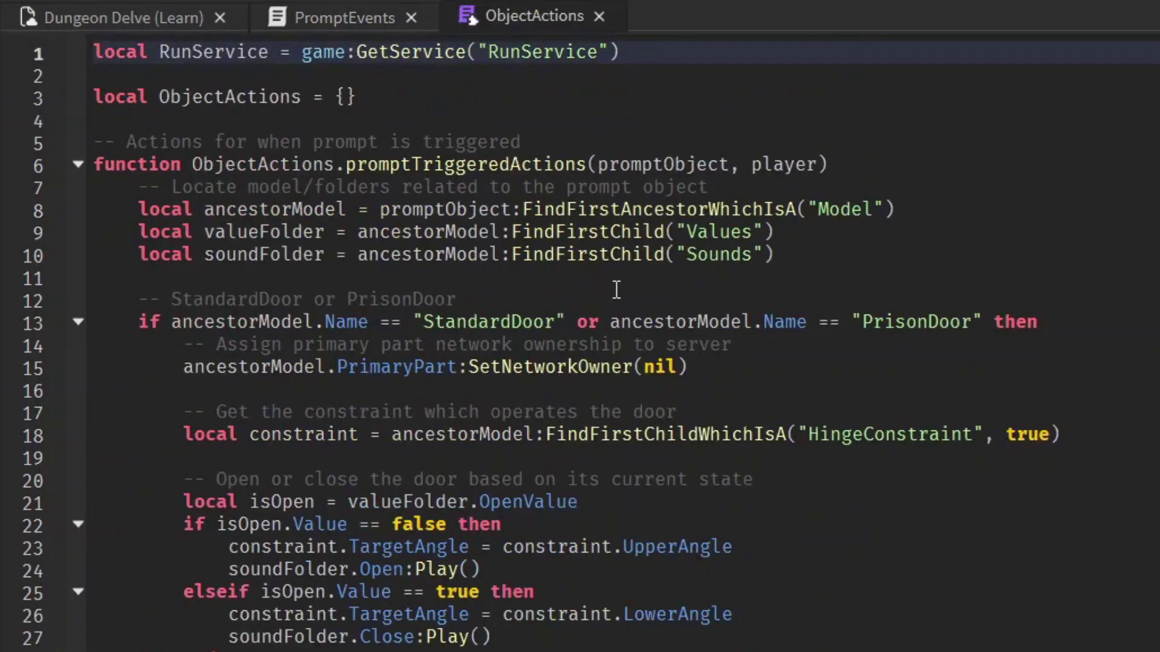
scroll(607, 382, "down", 2)
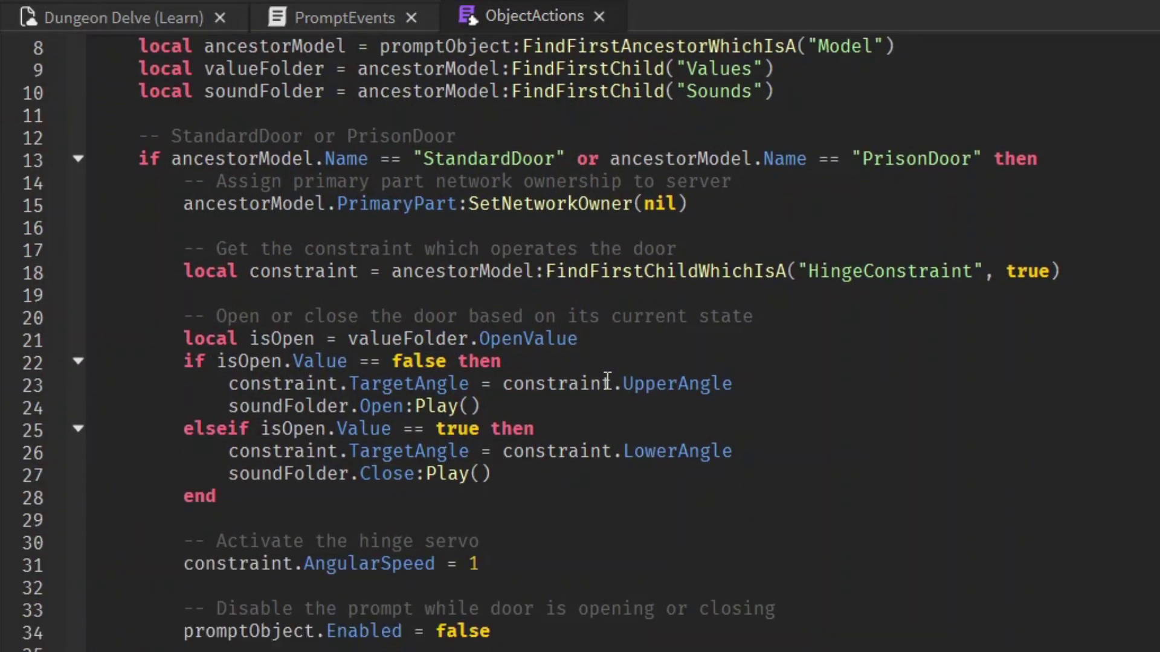
scroll(608, 382, "down", 3)
scroll(607, 382, "down", 4)
scroll(607, 381, "up", 1)
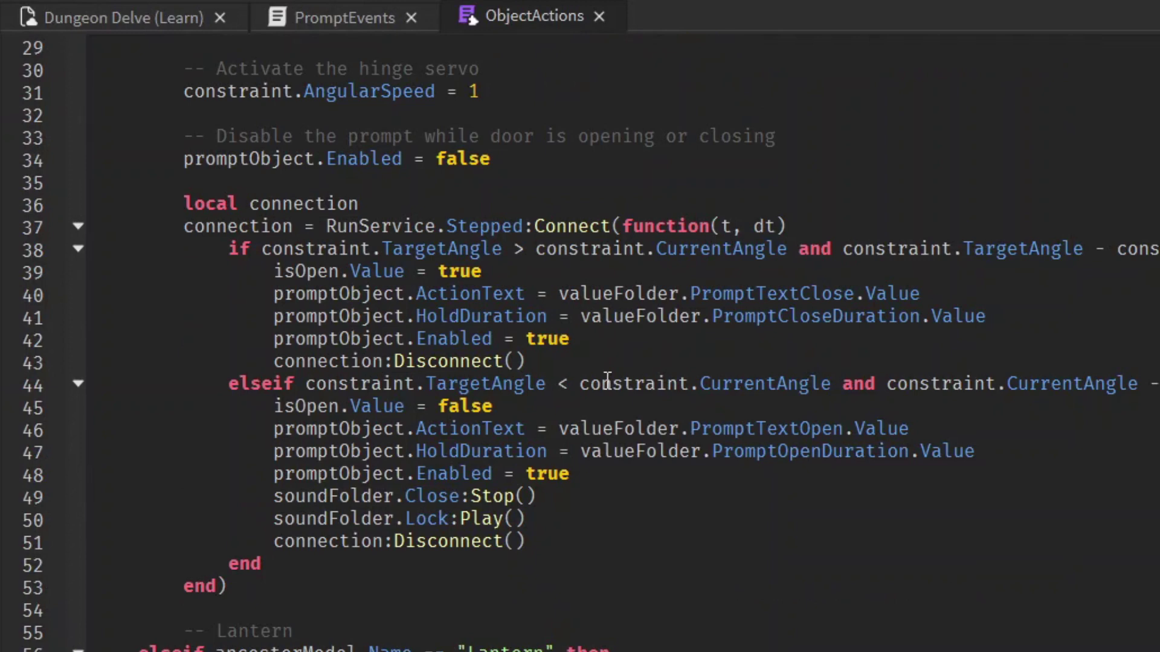
scroll(607, 381, "up", 8)
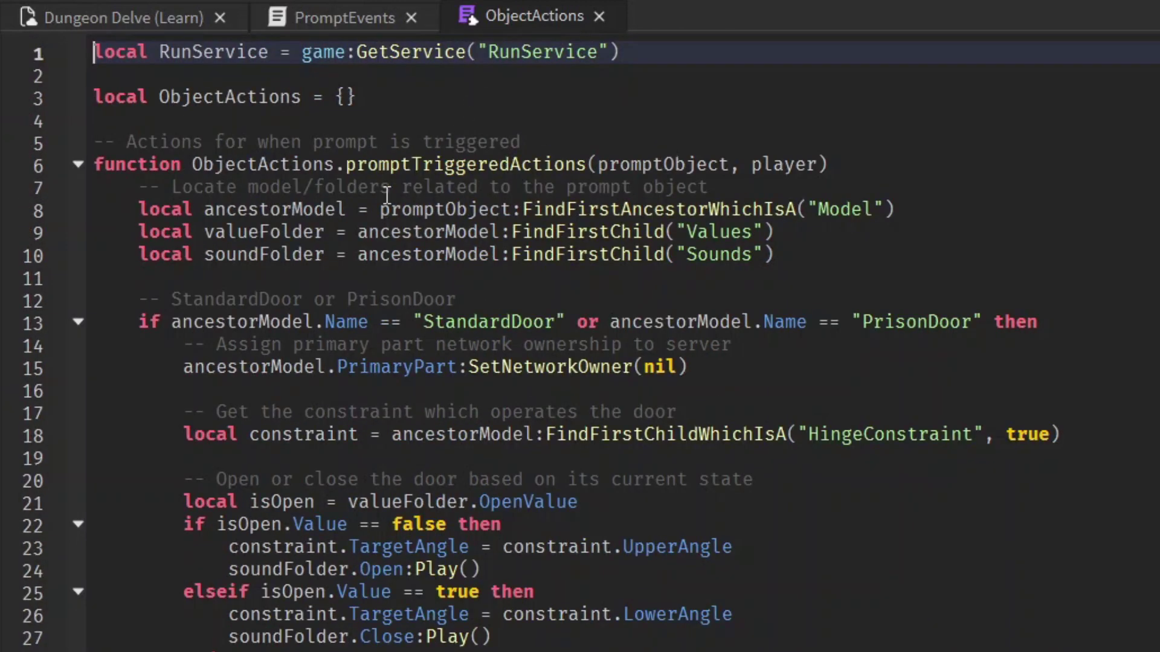
left_click(338, 17)
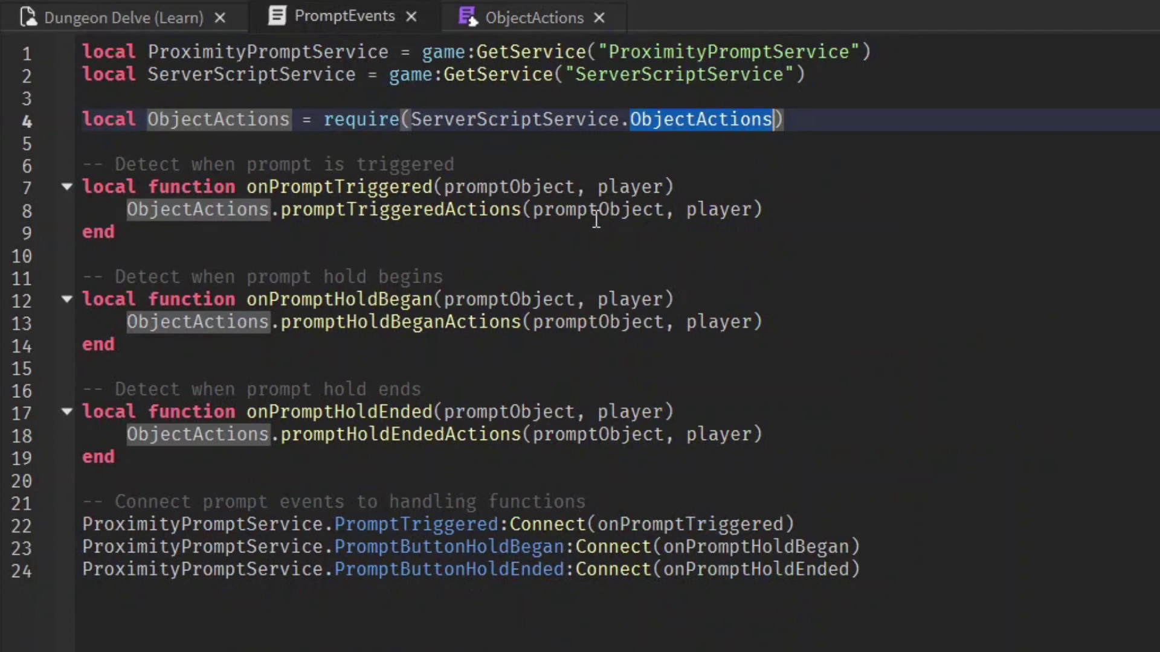
left_click(769, 181)
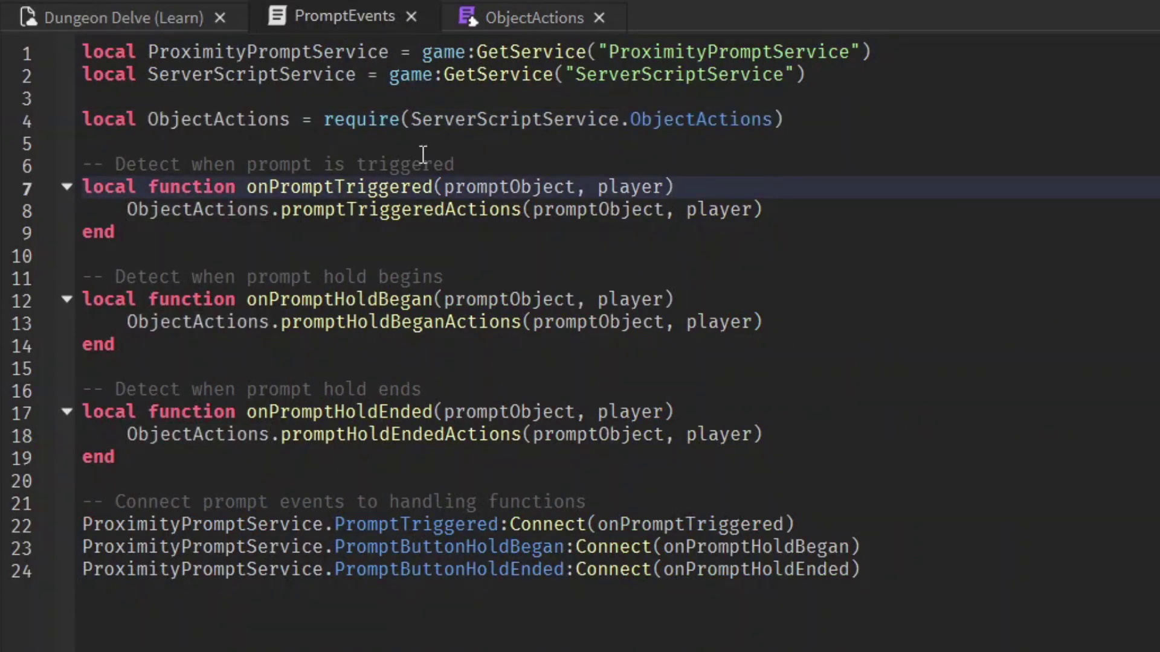
double_click(243, 111)
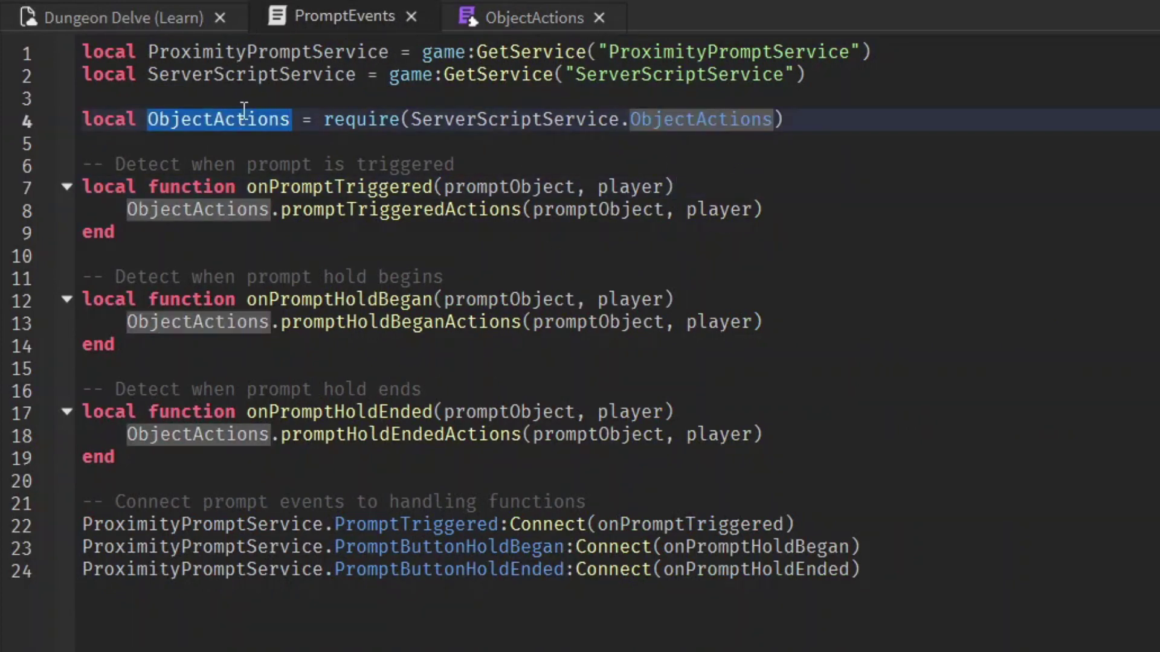
- Highlight the ProximityPromptService PromptTriggered Connect(onPromptTriggered) connection lines starting at line 22
double_click(313, 524)
left_click_drag(312, 523, 335, 570)
left_click(279, 504)
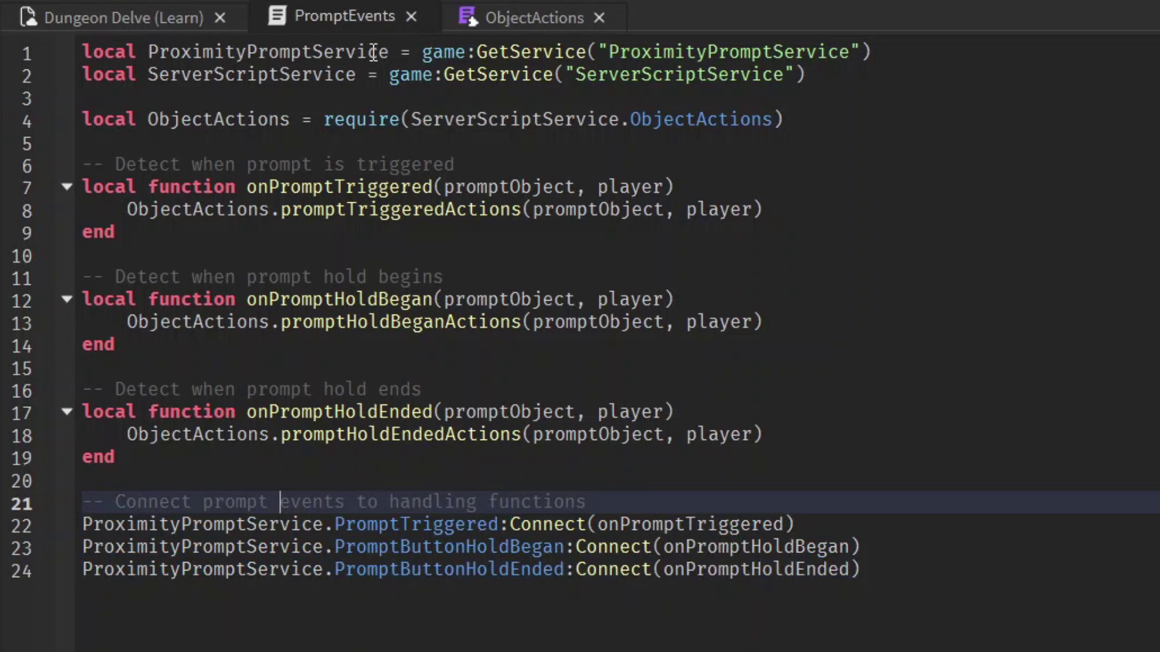
left_click_drag(335, 524, 498, 524)
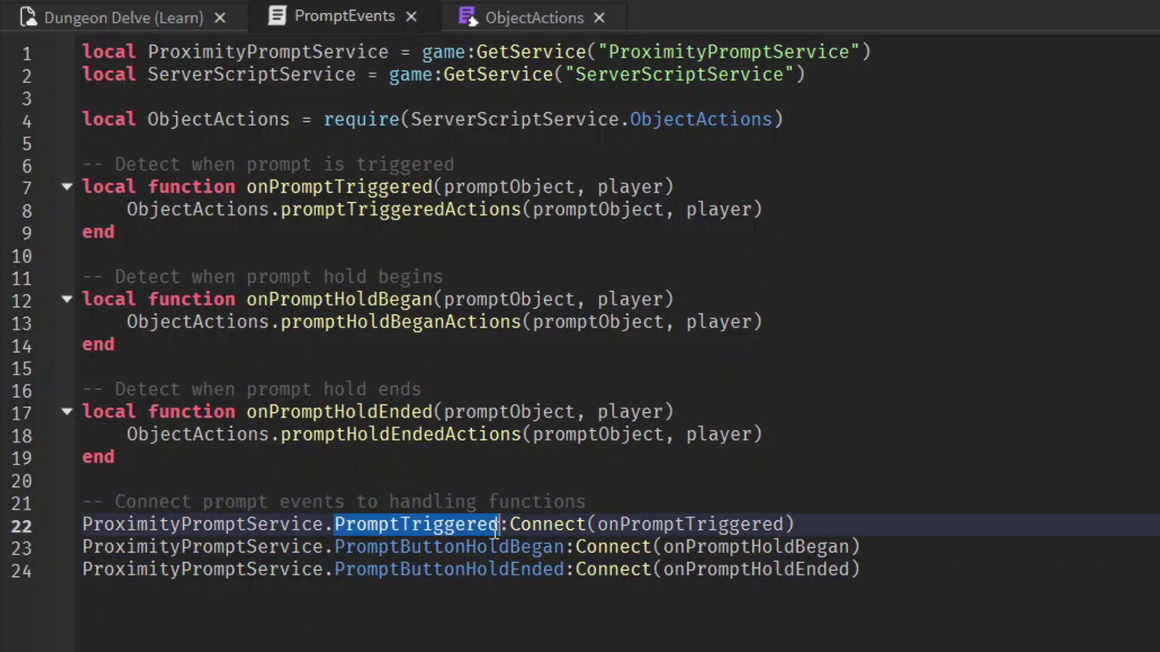
double_click(533, 524)
double_click(658, 524)
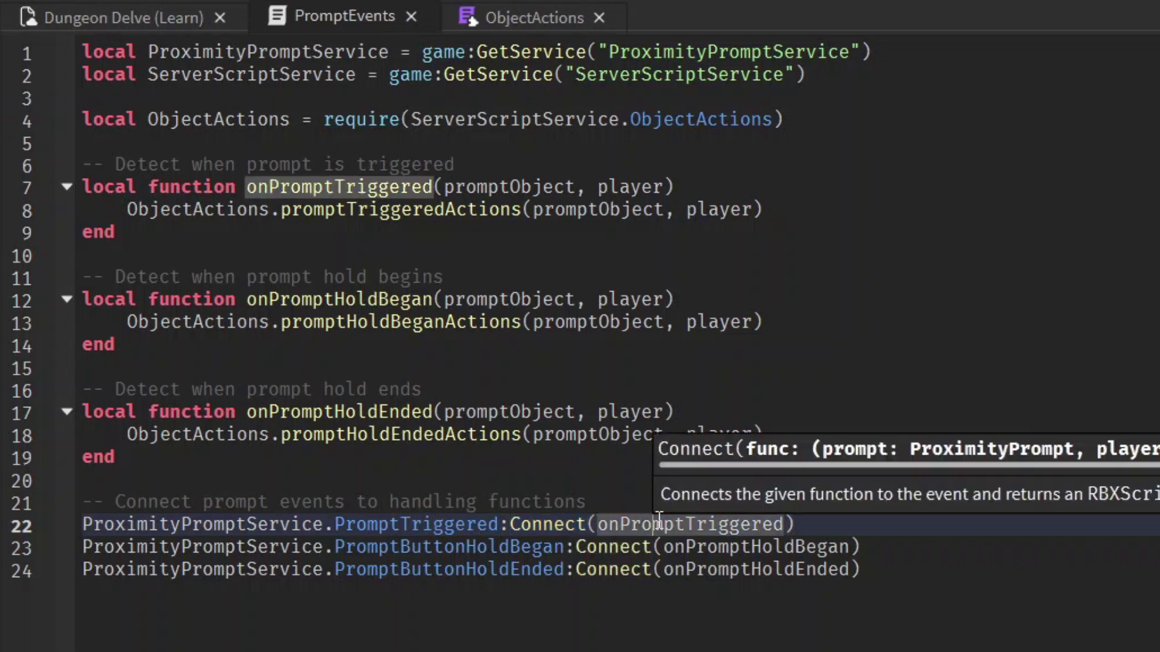
- Select the onPromptTriggered, onPromptHoldBegan and onPromptHoldEnded handlers, then right-click promptTriggeredActions on line 8
double_click(386, 186)
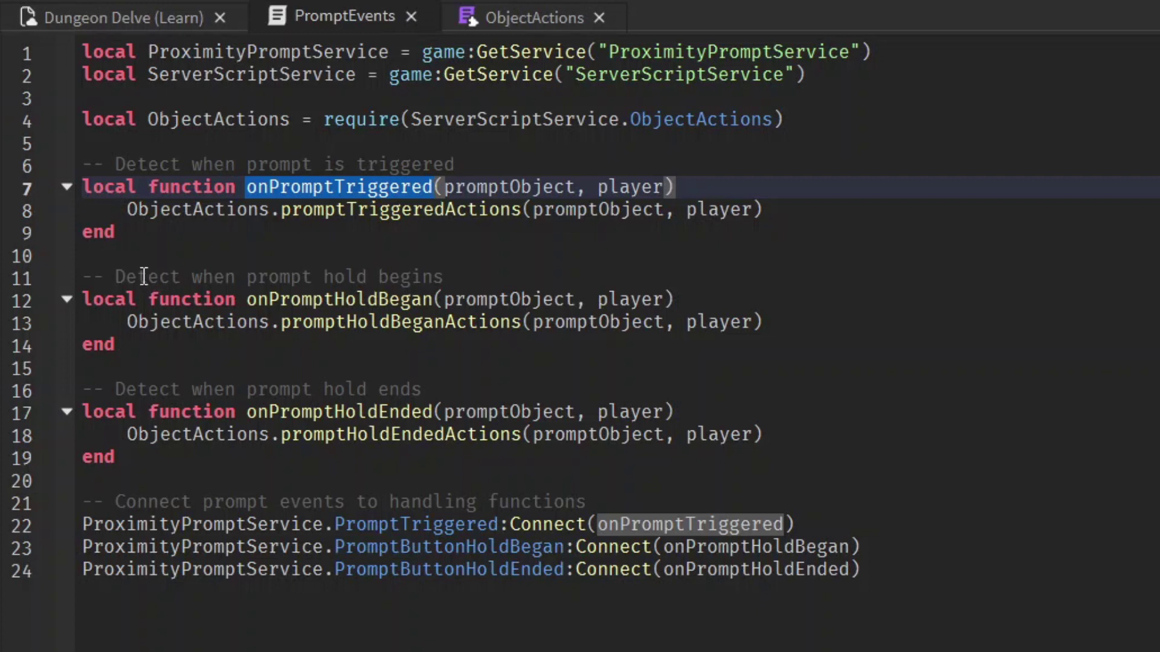
left_click(261, 300)
double_click(262, 300)
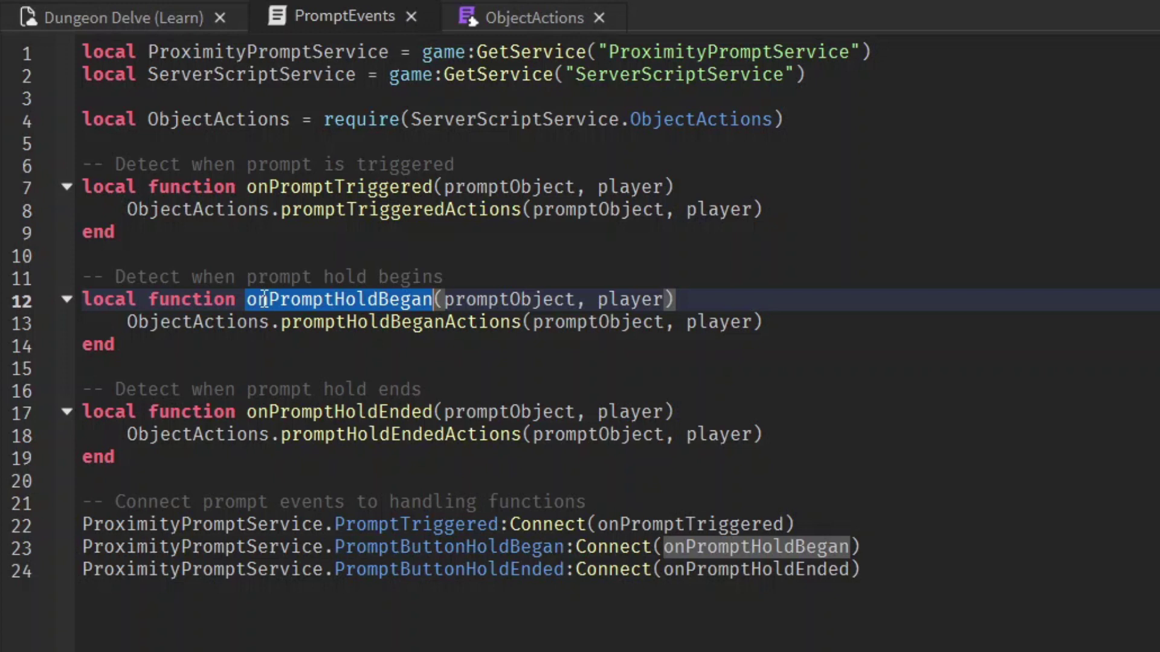
double_click(323, 413)
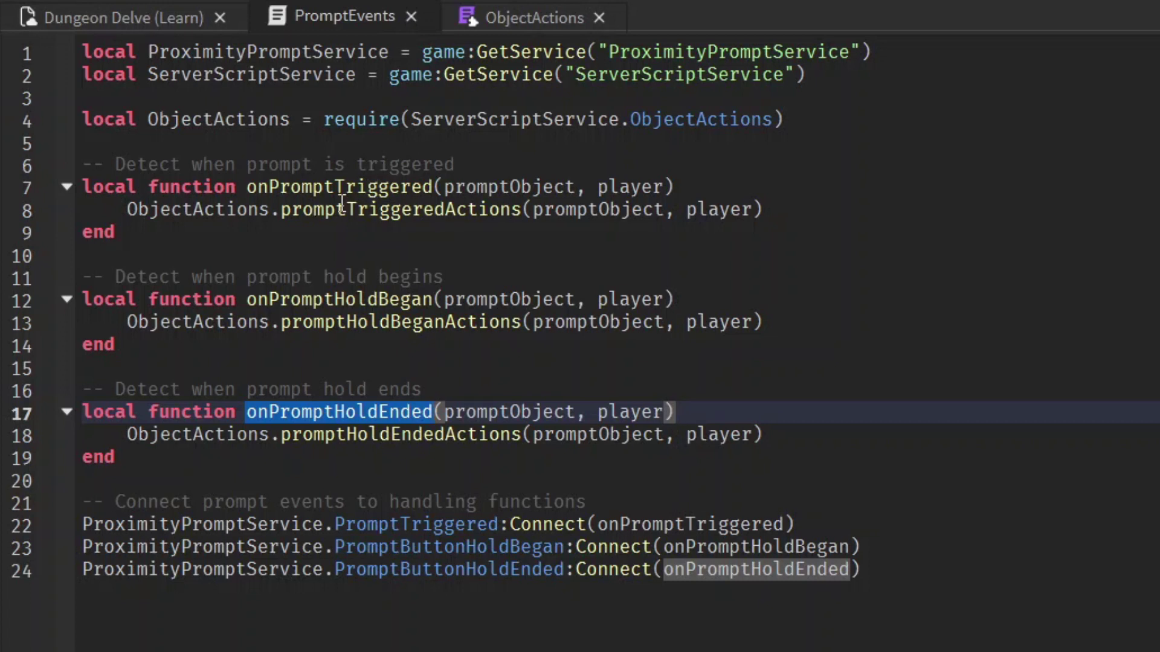
left_click(346, 212)
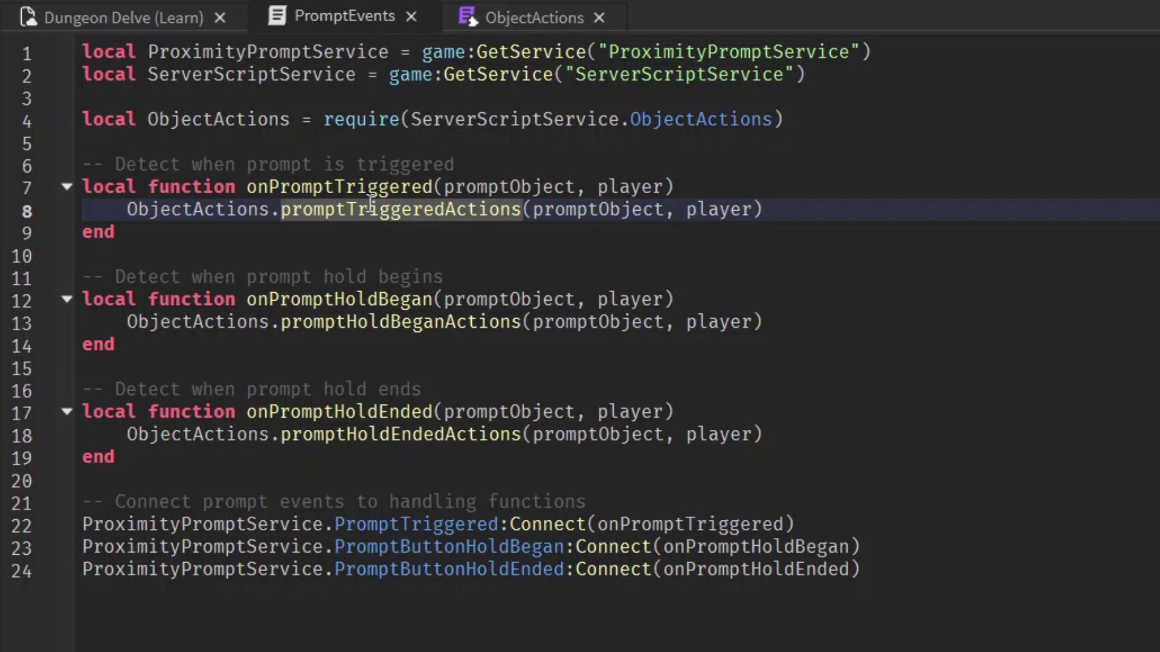
right_click(379, 220)
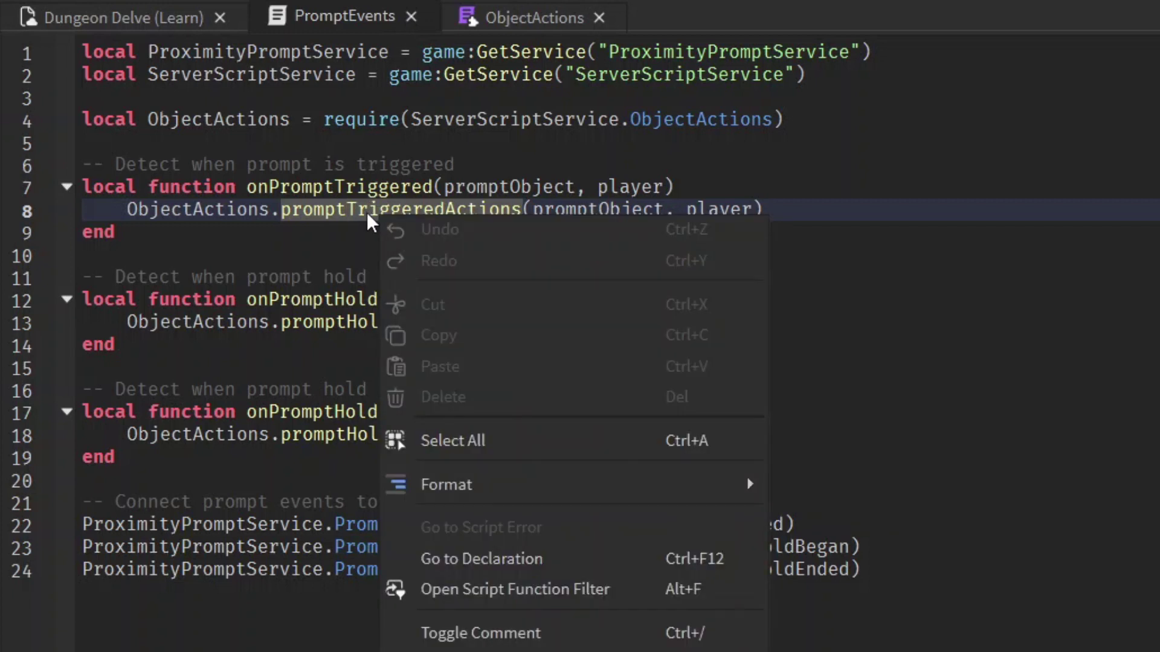
- Jump to the promptTriggeredActions declaration and collapse its function body
left_click(534, 555)
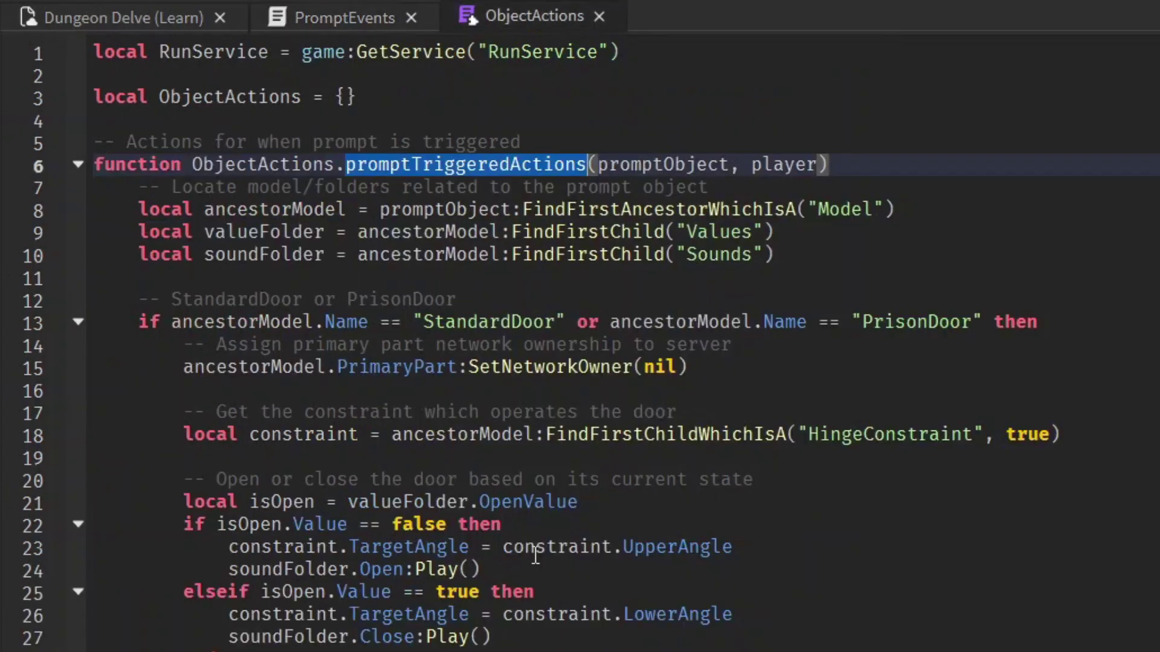
left_click(79, 164)
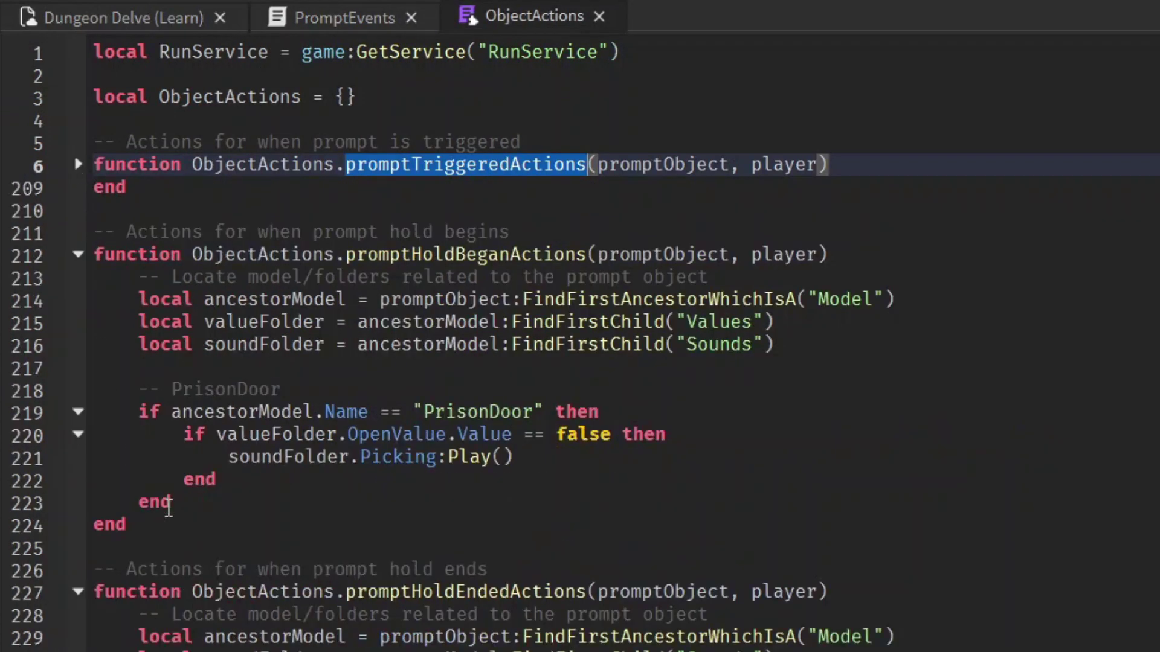
left_click(78, 164)
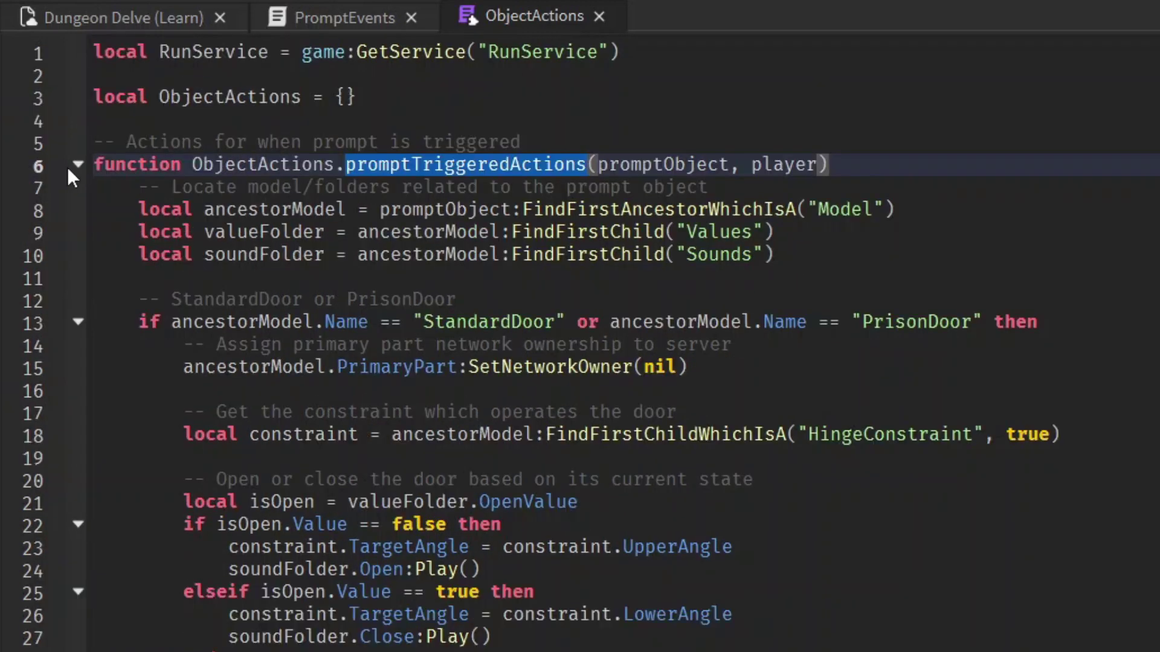
left_click(78, 164)
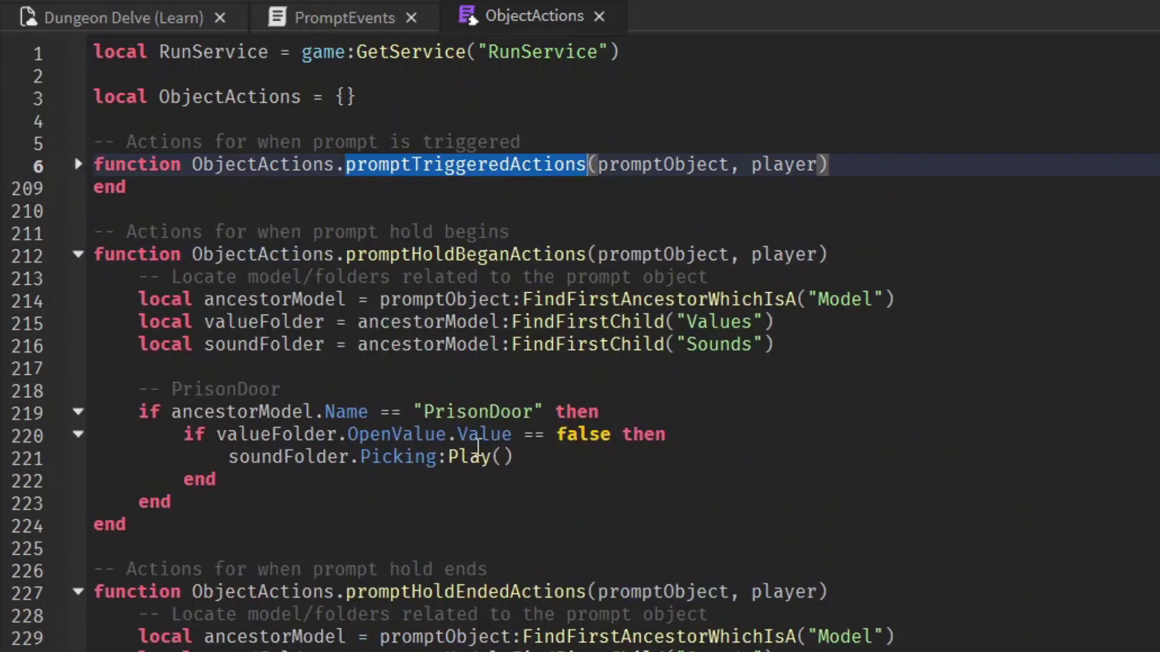
- Highlight the PrisonDoor check and Picking sound call, then walk to the door
left_click(526, 412)
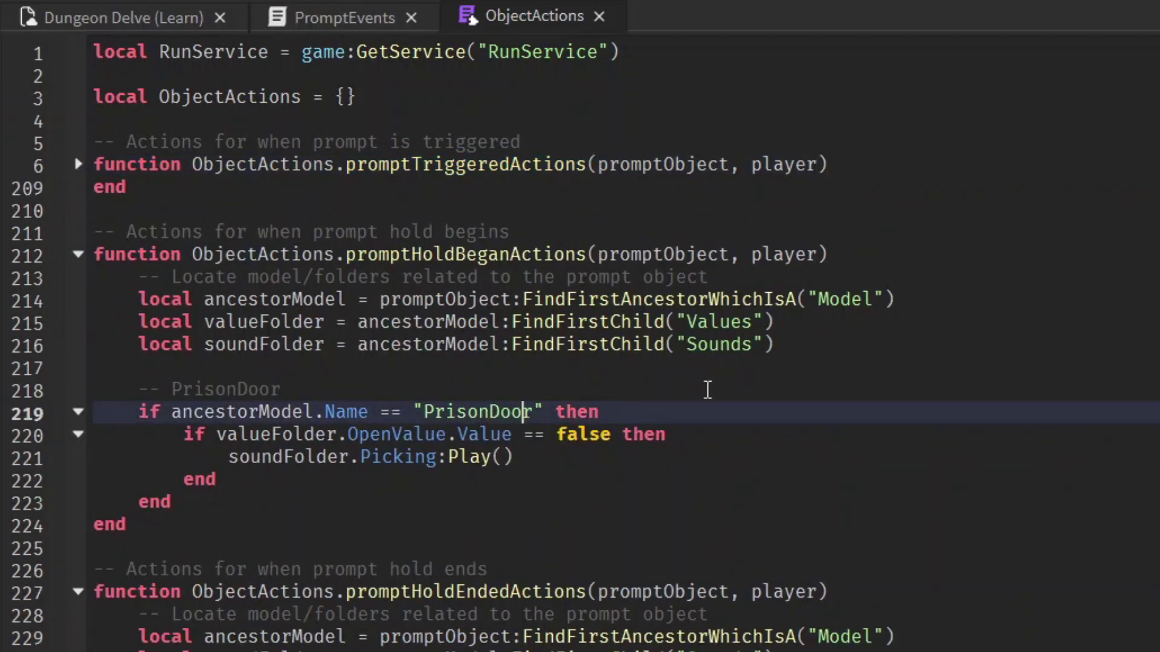
left_click_drag(320, 459, 535, 458)
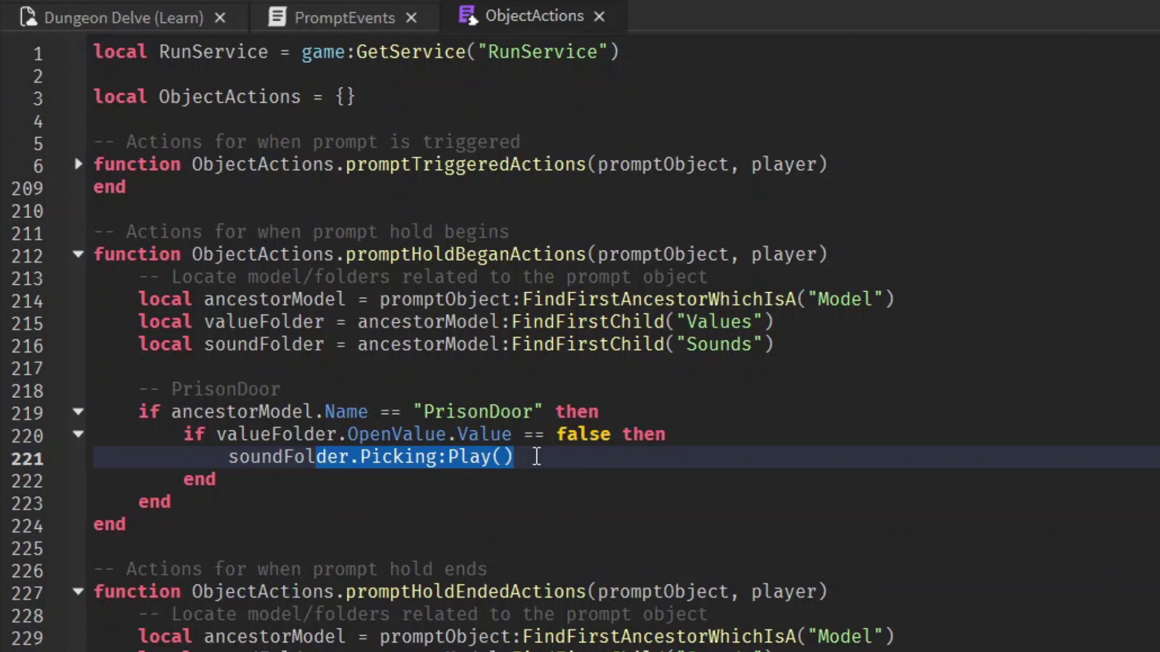
left_click(360, 486)
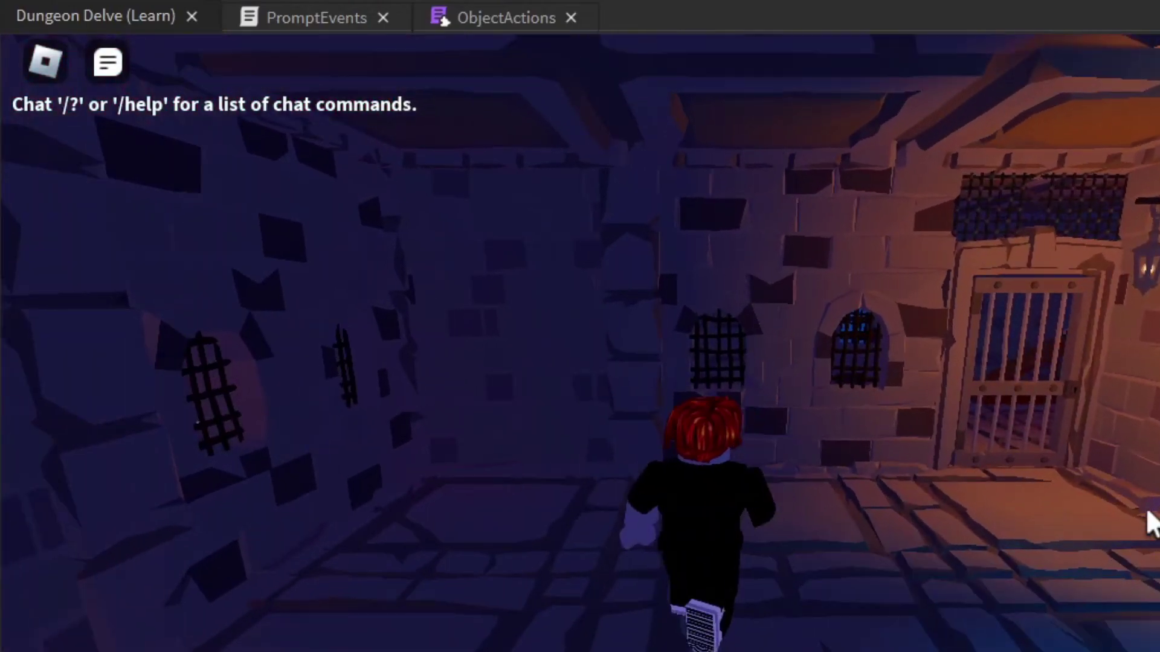
key("w")
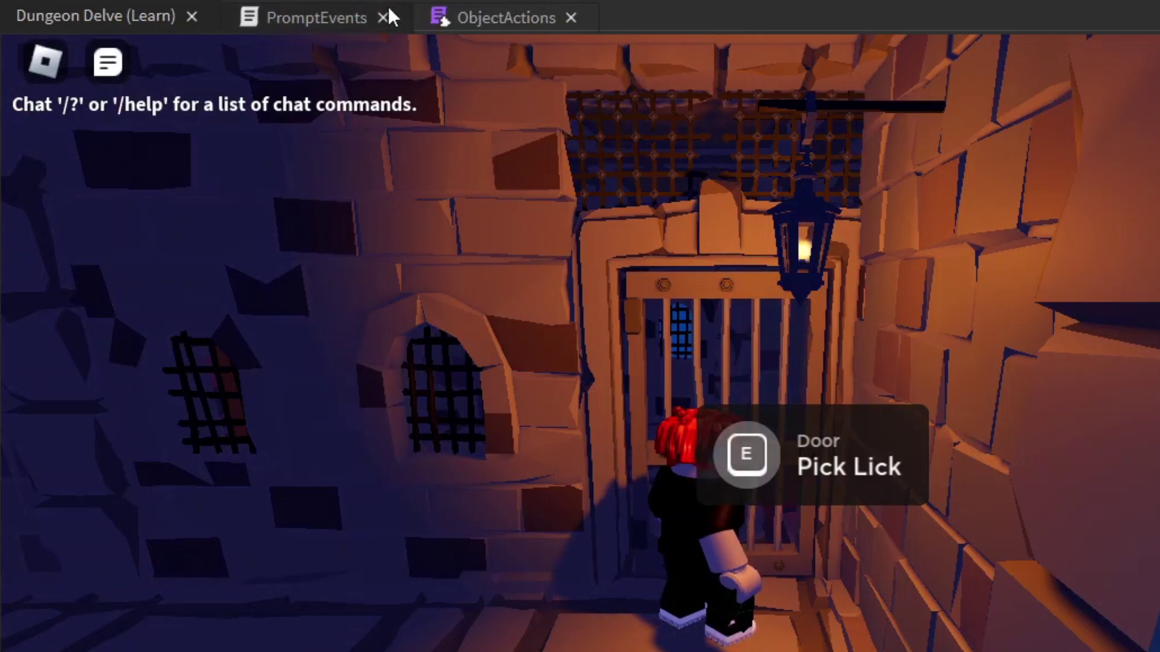
left_click(454, 23)
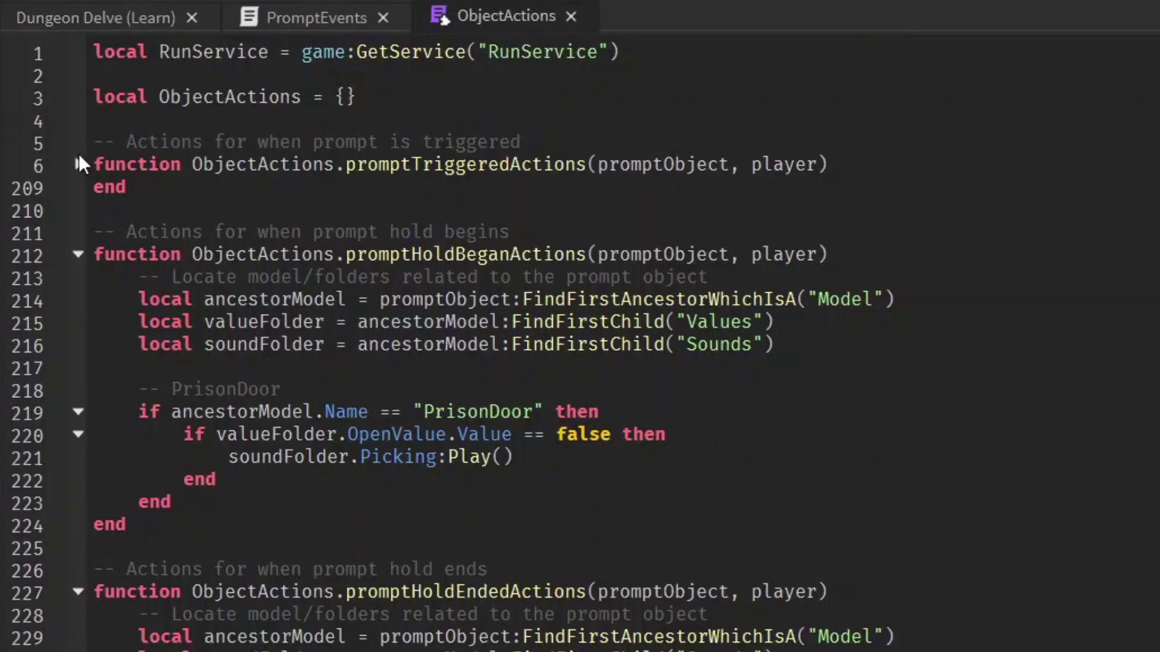
left_click(76, 164)
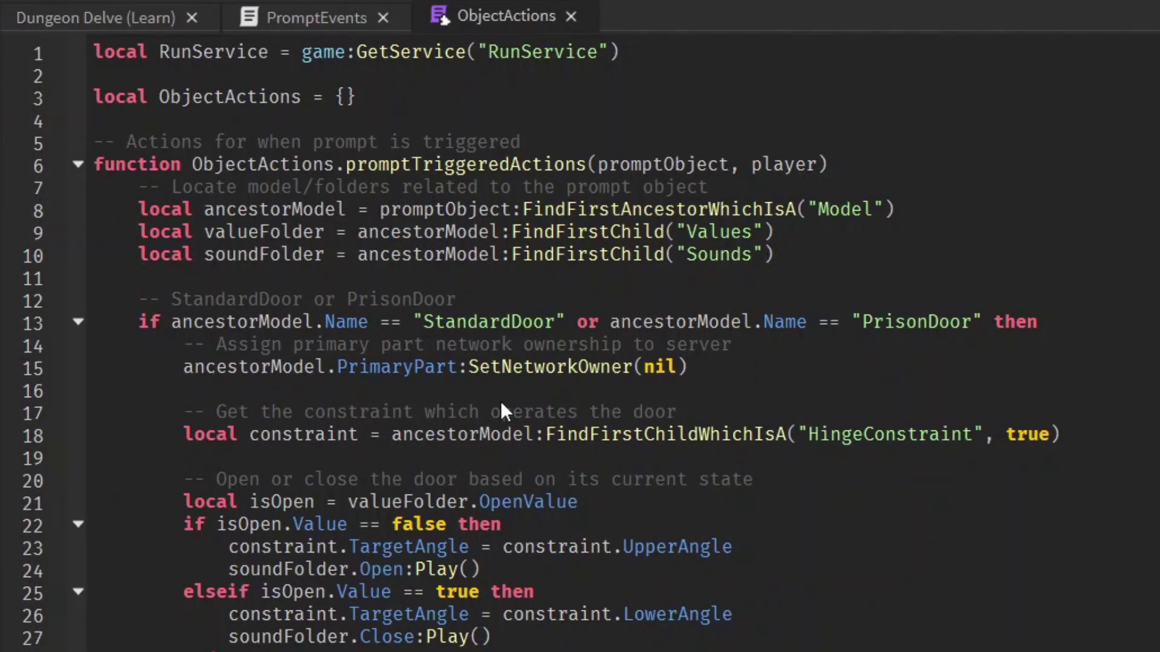
scroll(504, 403, "down", 1)
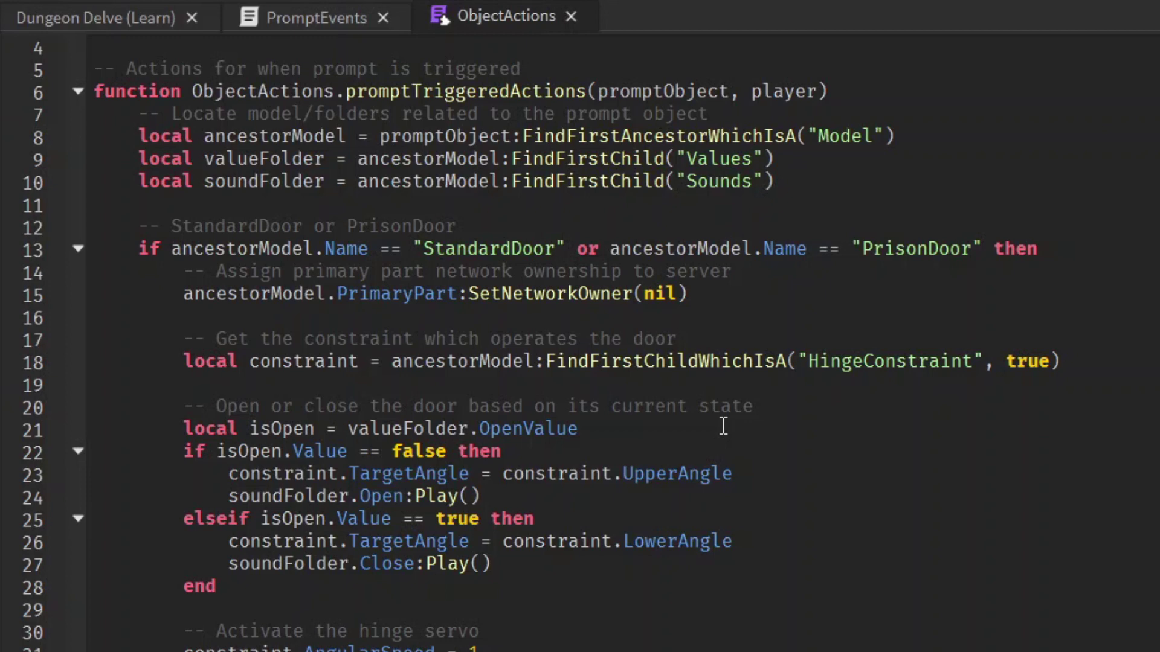
scroll(480, 452, "down", 2)
scroll(480, 452, "down", 1)
scroll(481, 452, "up", 3)
scroll(481, 451, "right", 2)
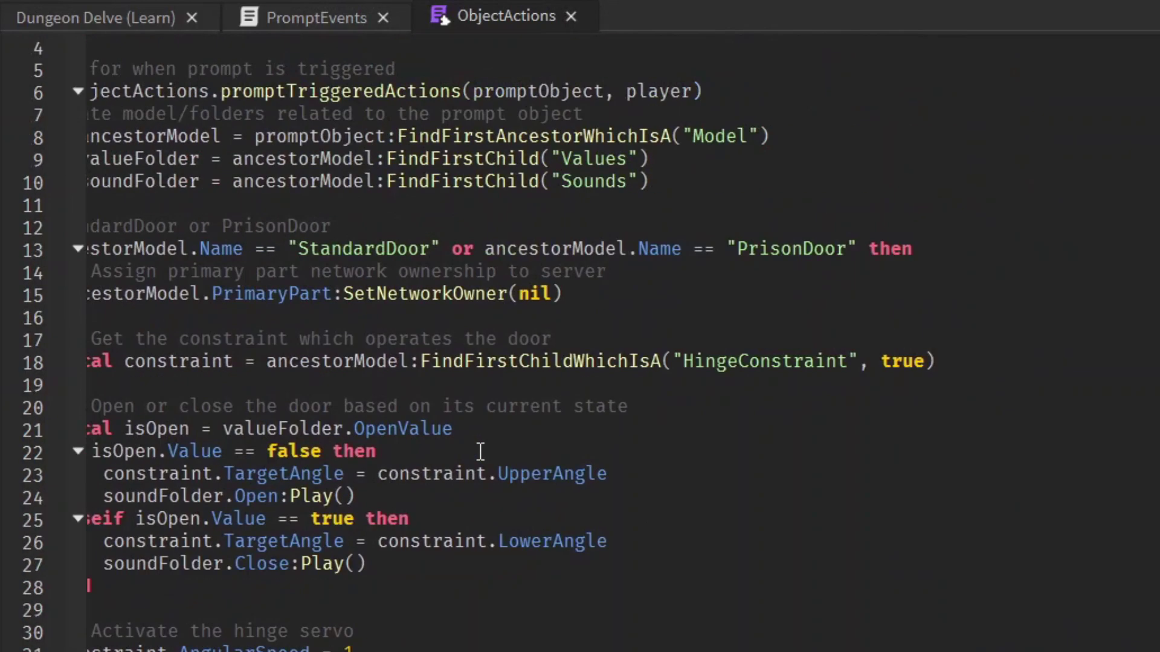
scroll(480, 452, "left", 2)
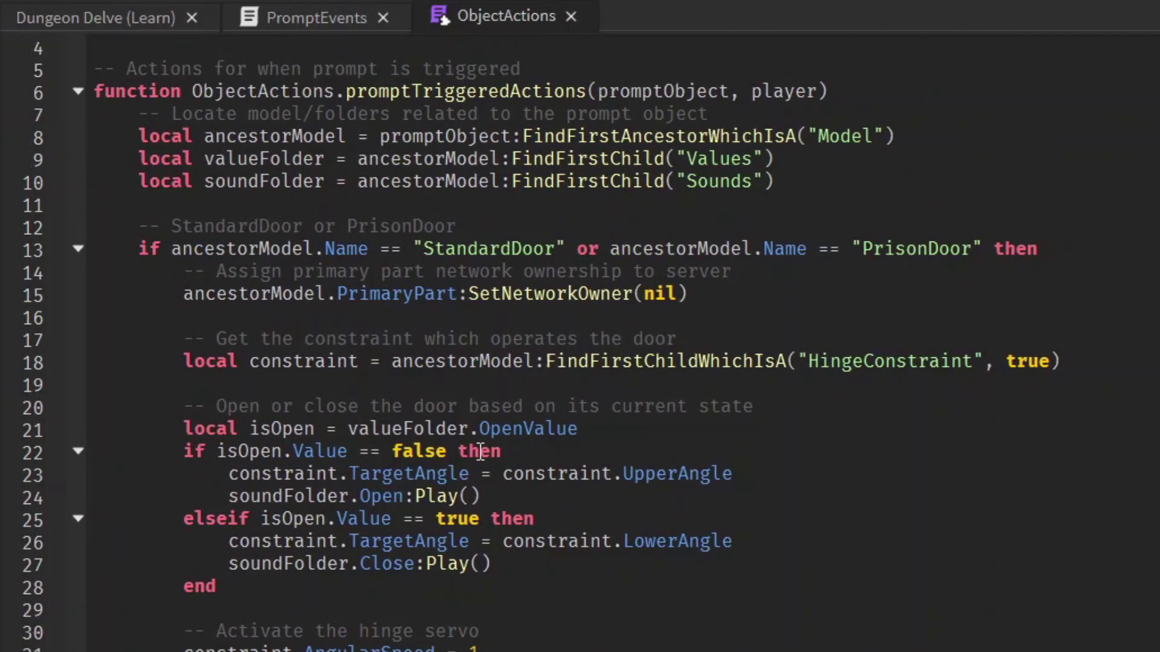
left_click(79, 92)
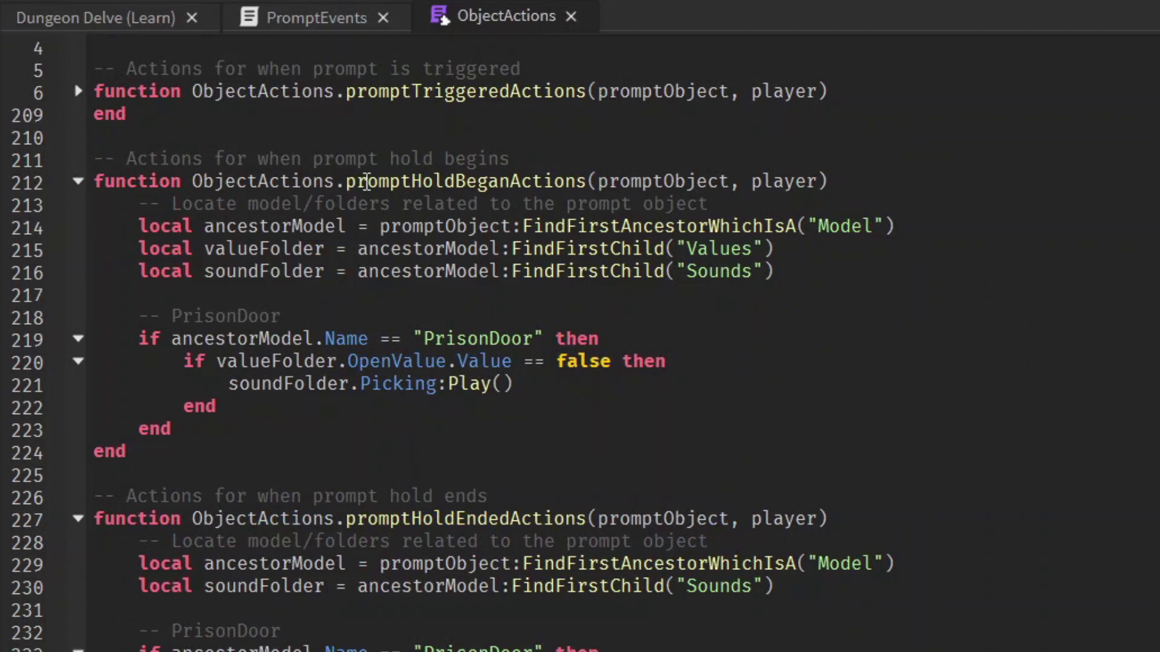
left_click_drag(364, 181, 464, 361)
left_click(464, 361)
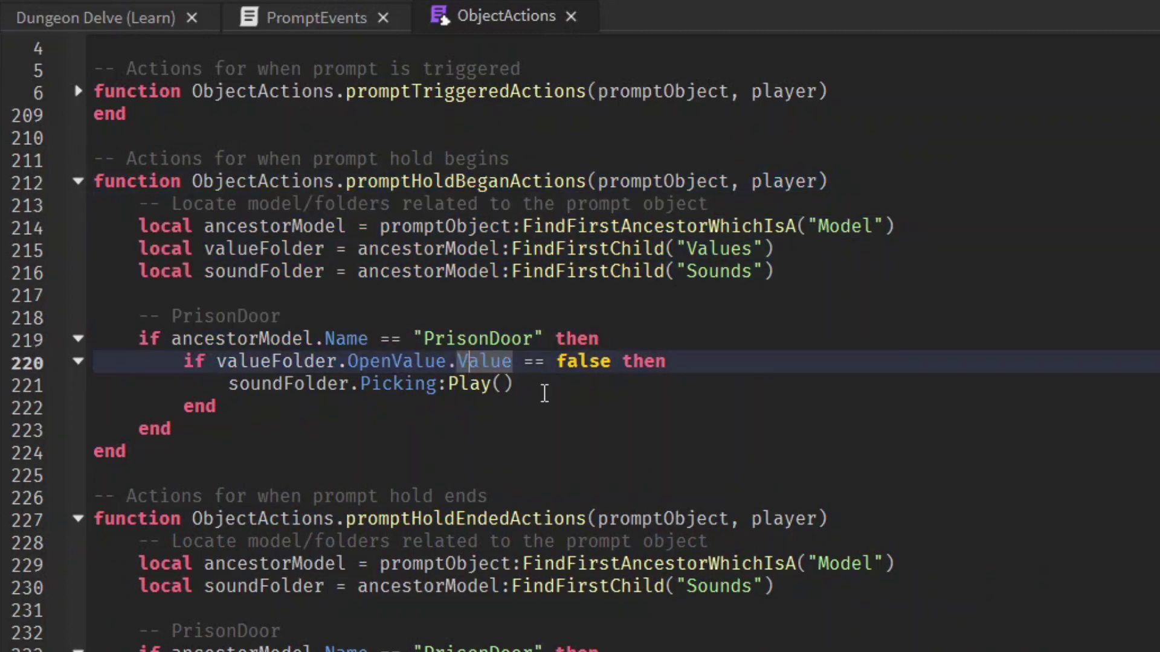
left_click_drag(544, 393, 199, 385)
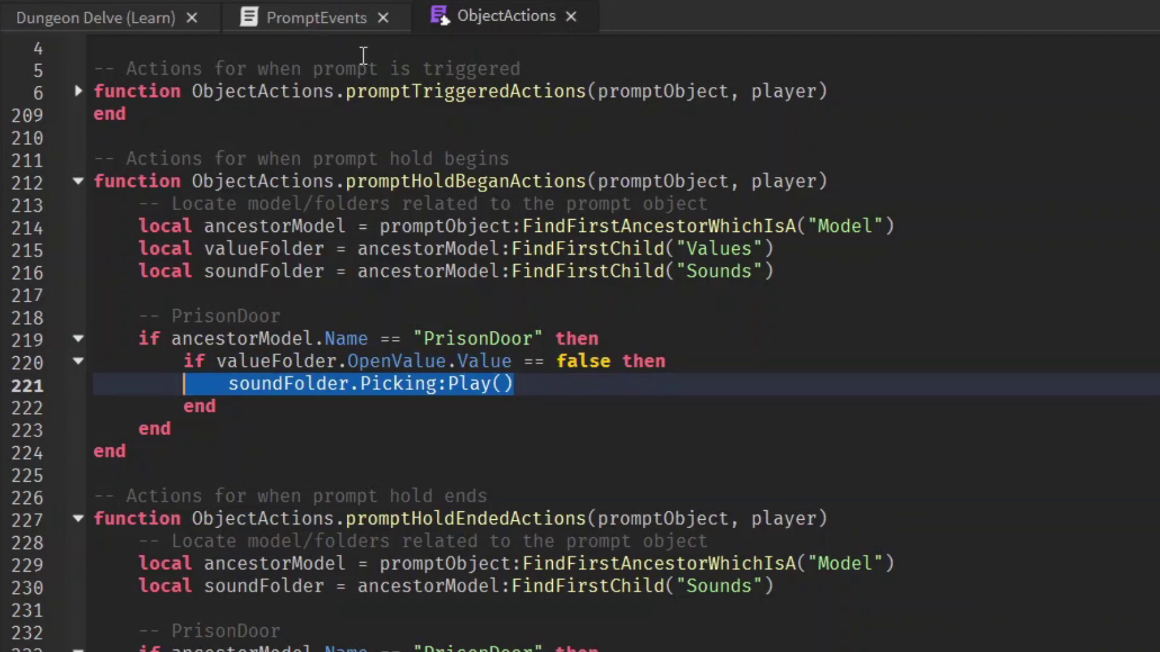
left_click(110, 16)
key("e")
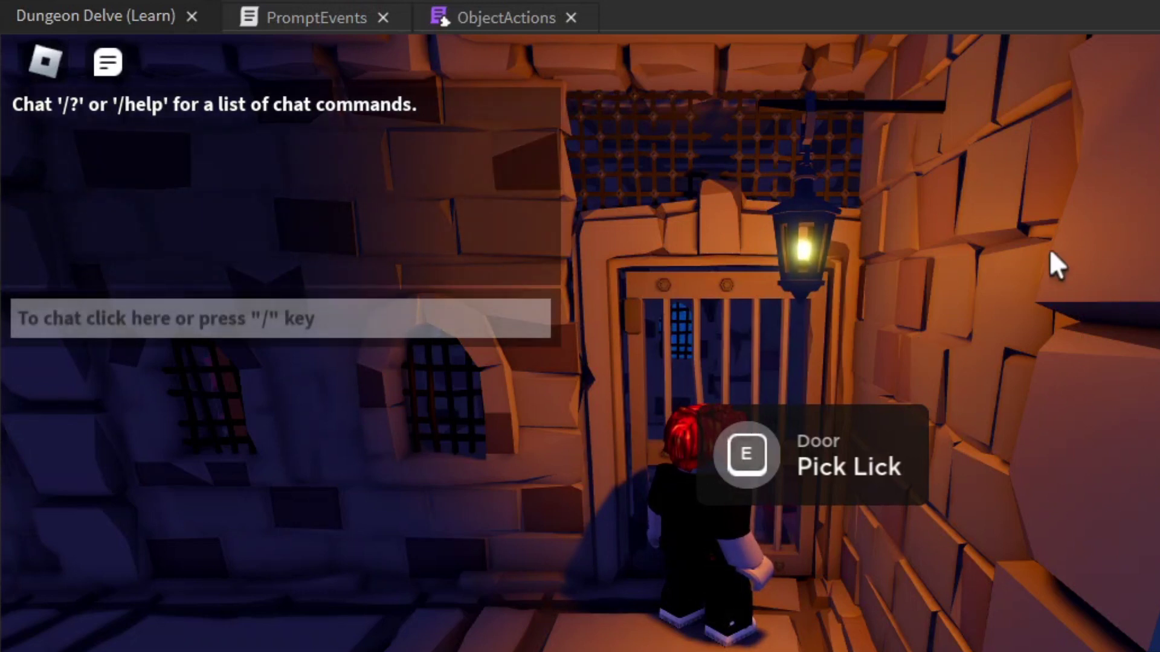
- Hold E on the Pick Lick prompt until the prison door opens, then view ObjectActions
key("e")
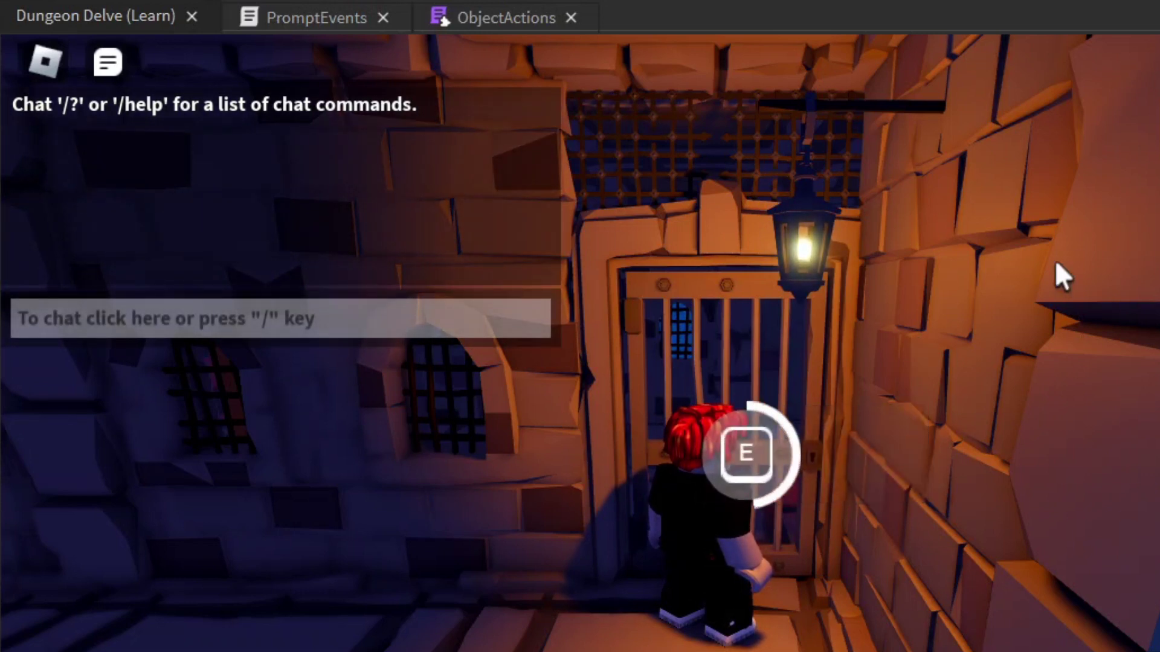
key("e")
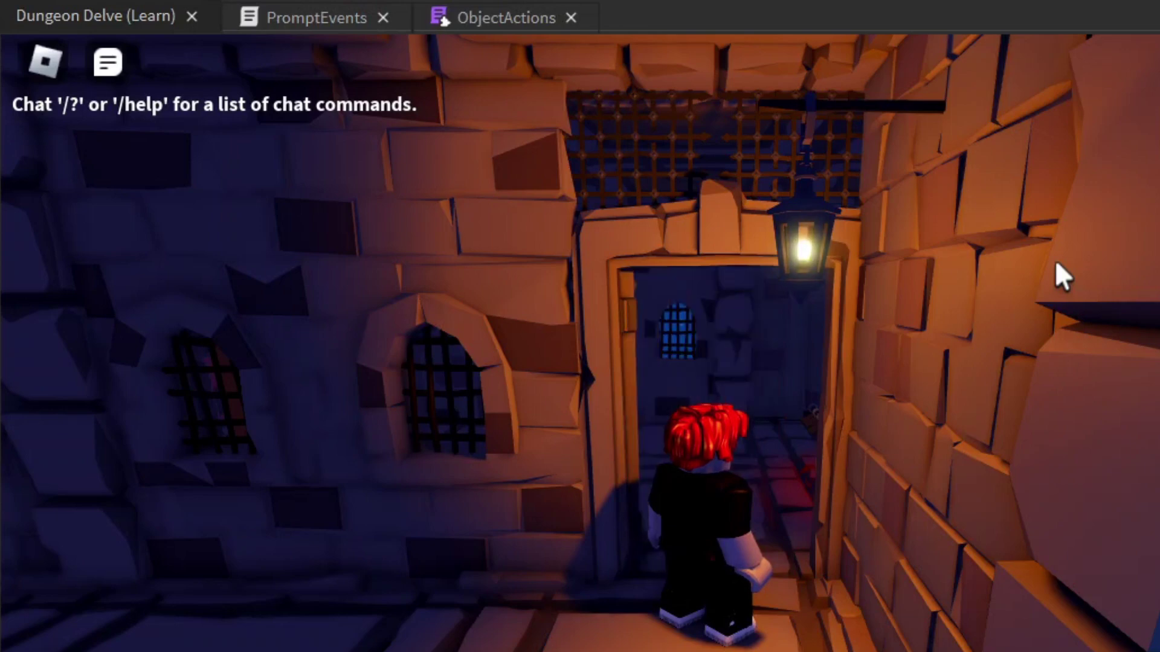
left_click(503, 12)
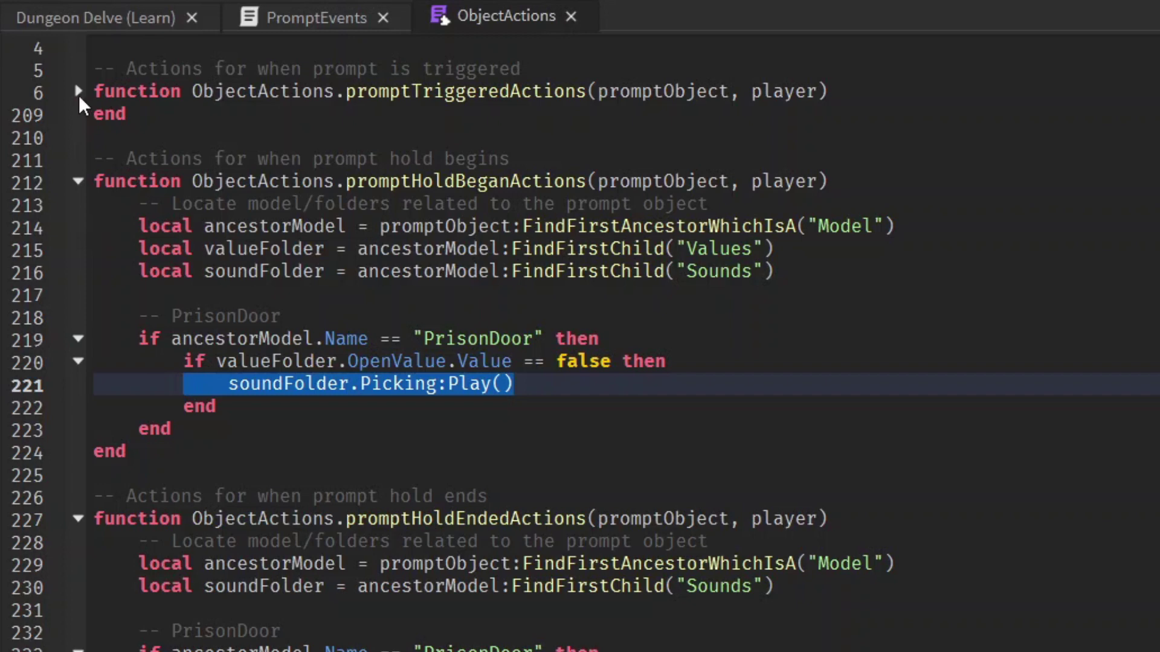
- Expand promptTriggeredActions, highlight the isOpen check and Open/Close sound calls, then return to the game
left_click(77, 93)
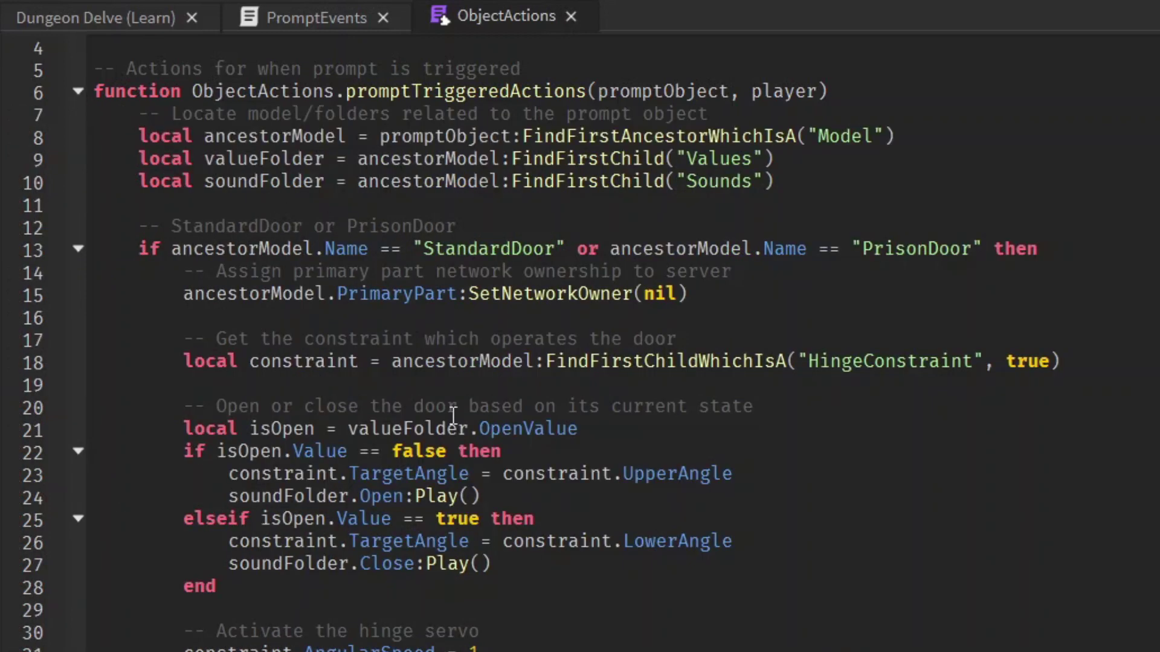
scroll(642, 487, "down", 1)
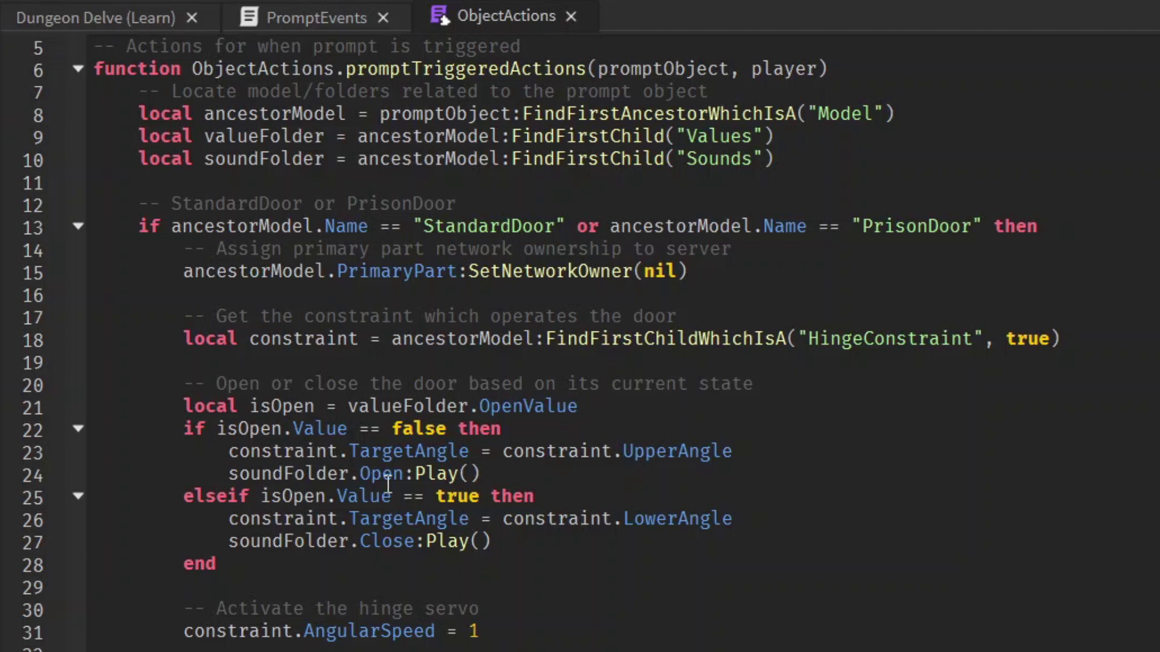
left_click_drag(292, 497, 480, 497)
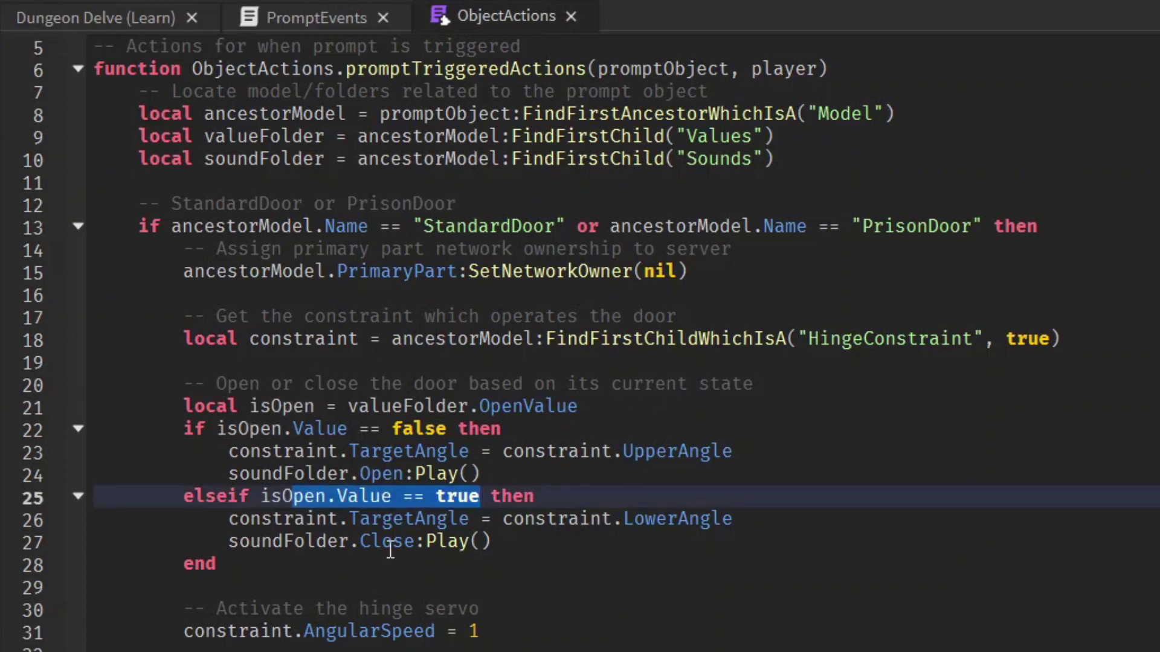
left_click_drag(361, 541, 468, 541)
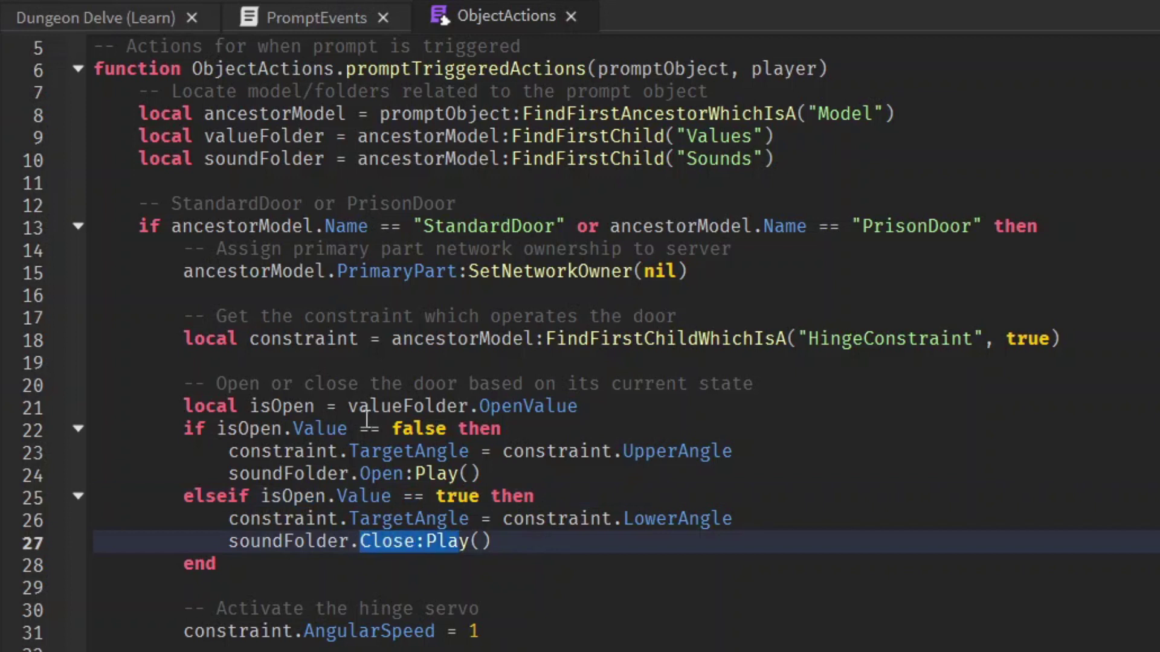
left_click_drag(306, 474, 459, 474)
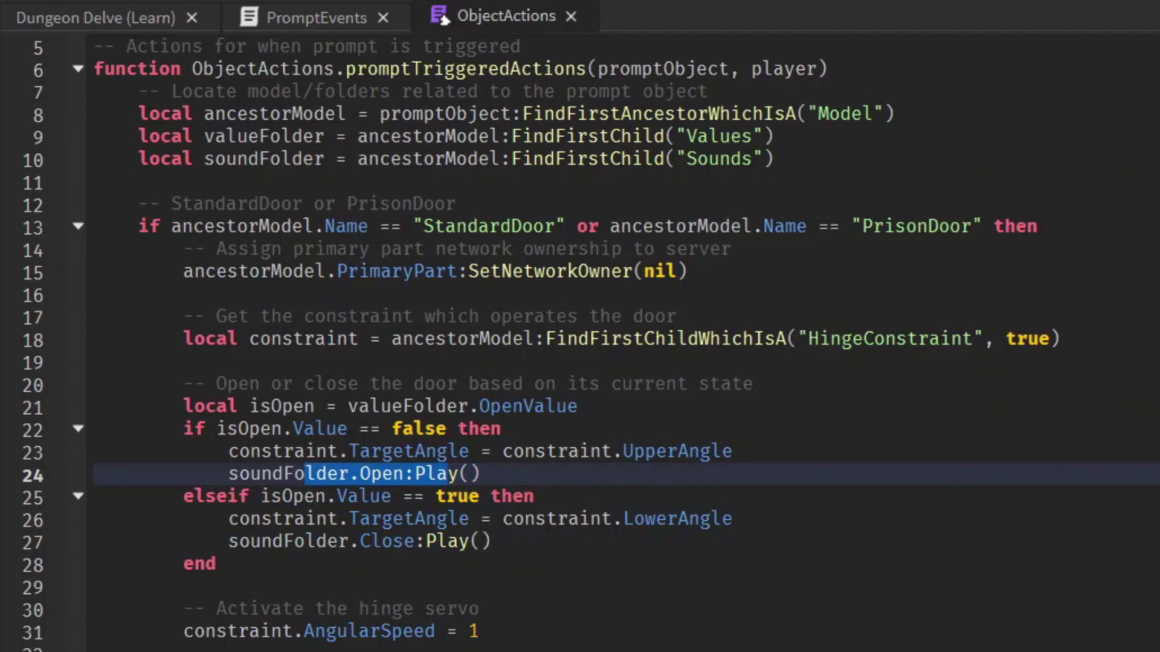
left_click(150, 2)
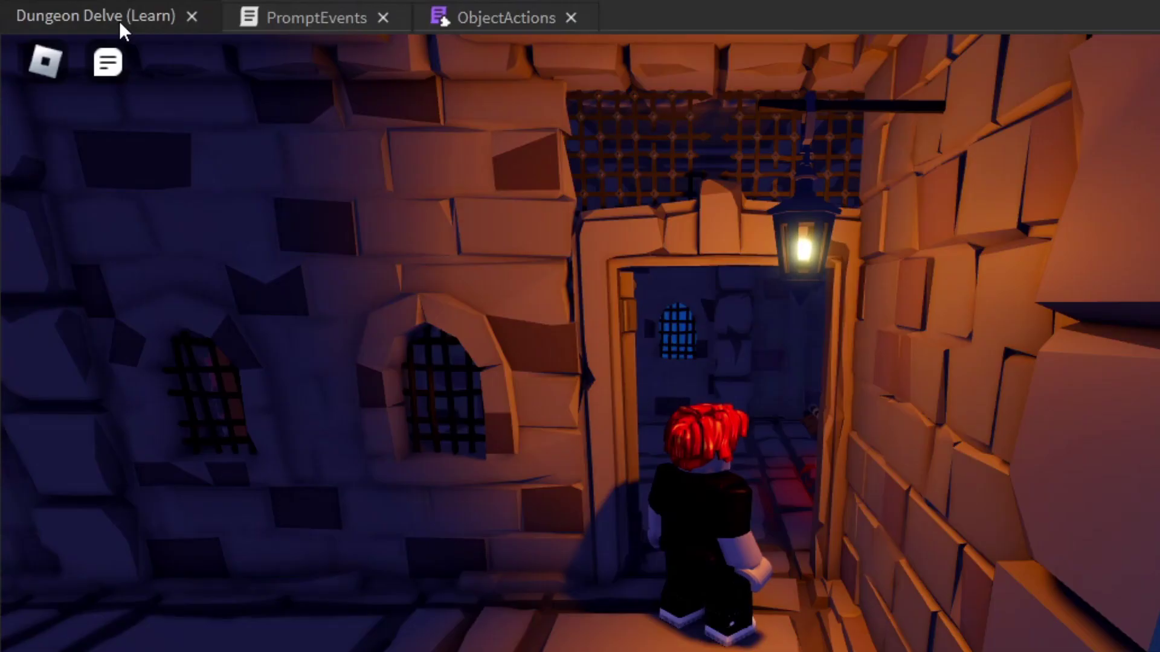
- Close and lock the prison door, then walk back up to the gate
key("w")
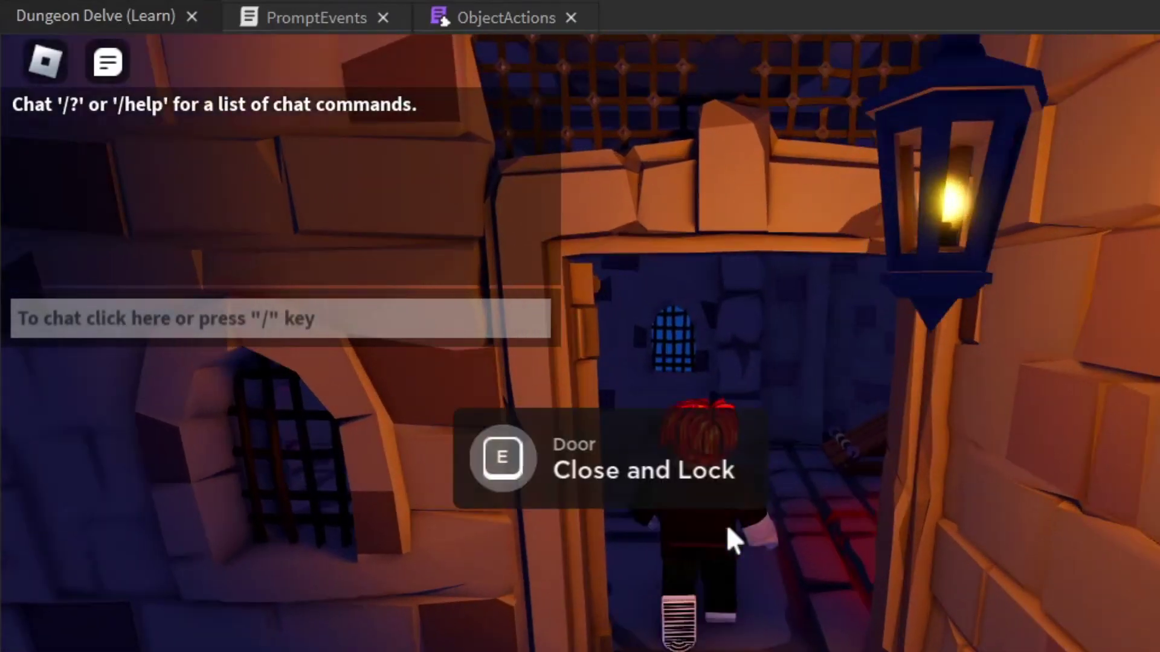
key("e")
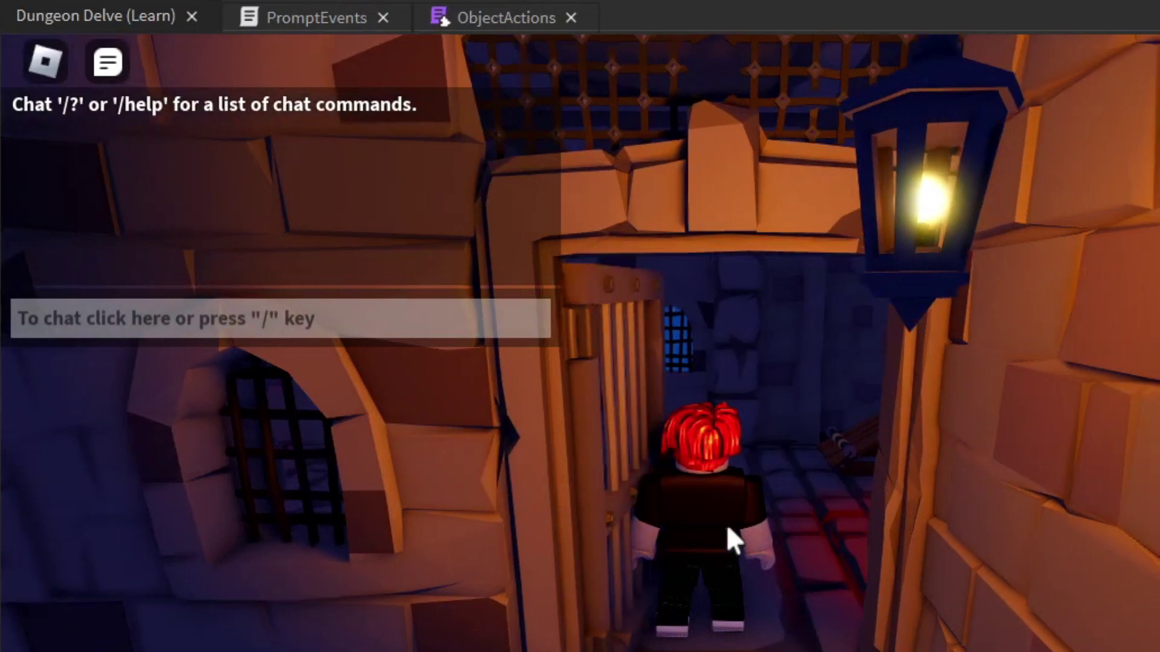
key("s")
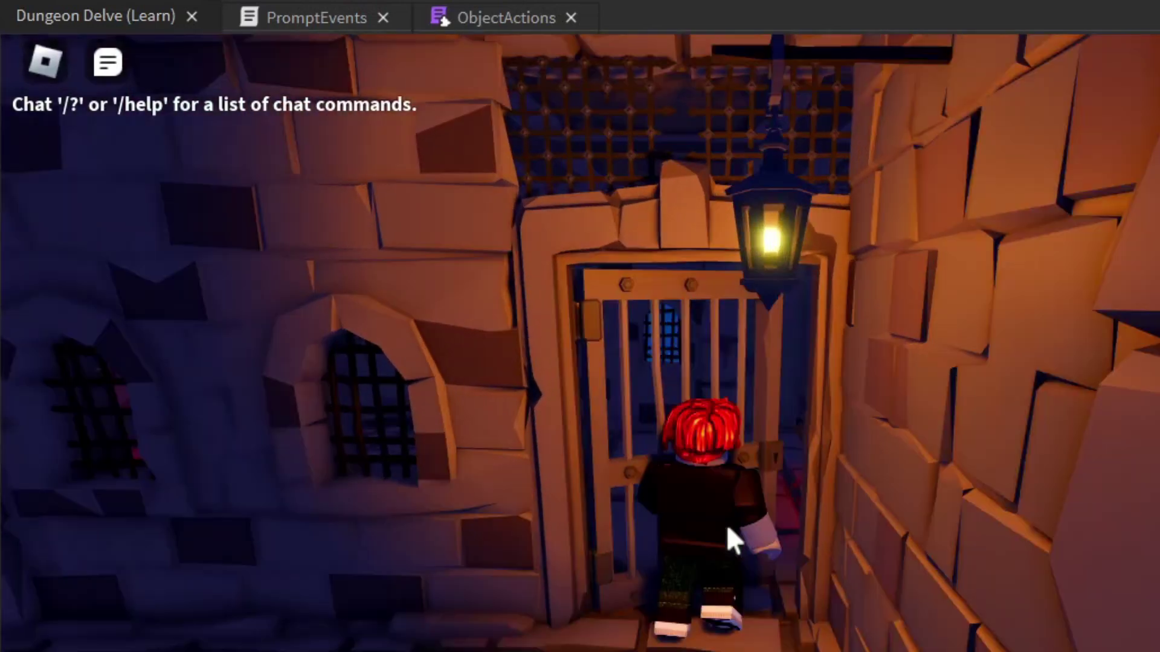
key("s")
key("w")
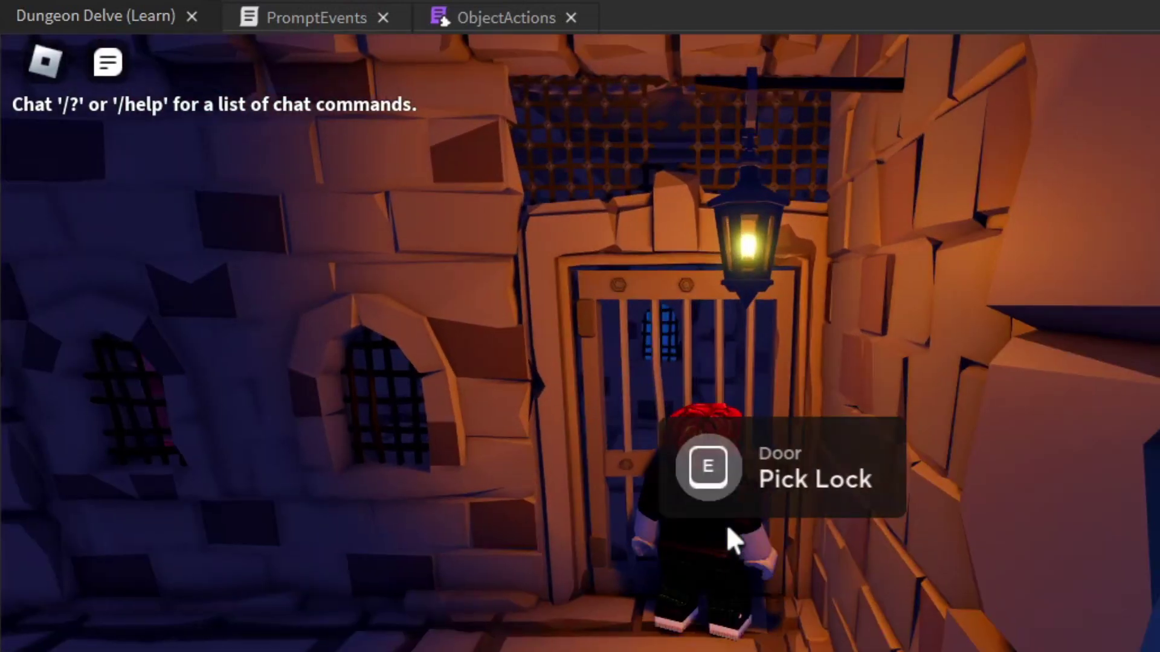
- Pick the gate's lock, close and lock it again, and return to ObjectActions
key("e")
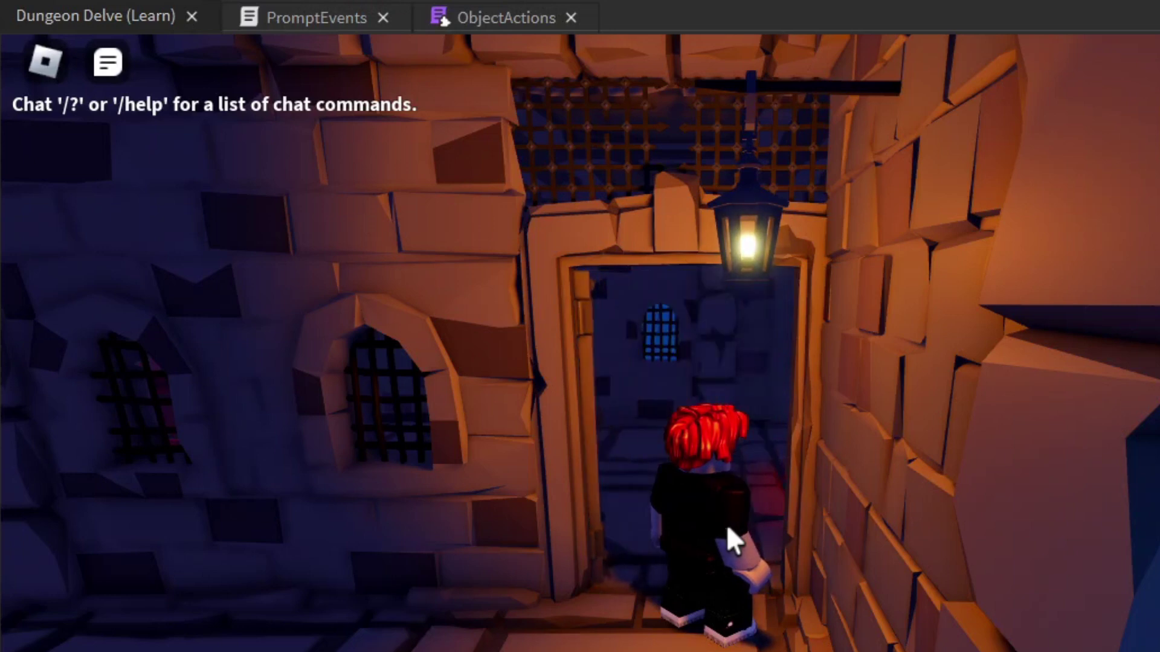
key("w")
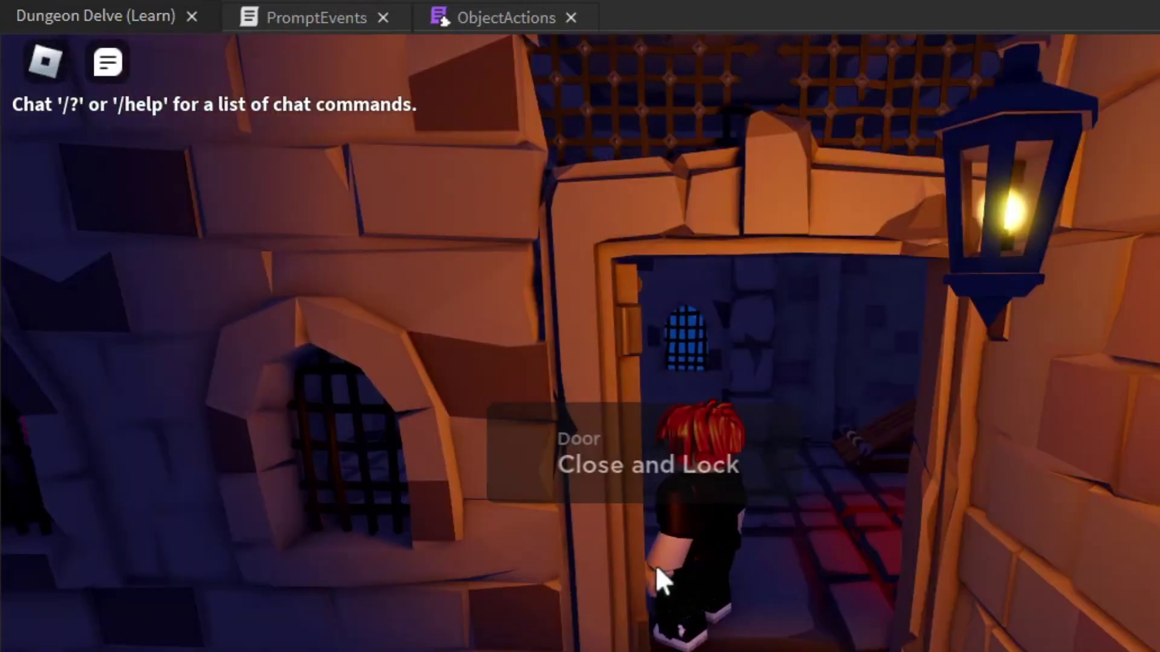
key("e")
key("s")
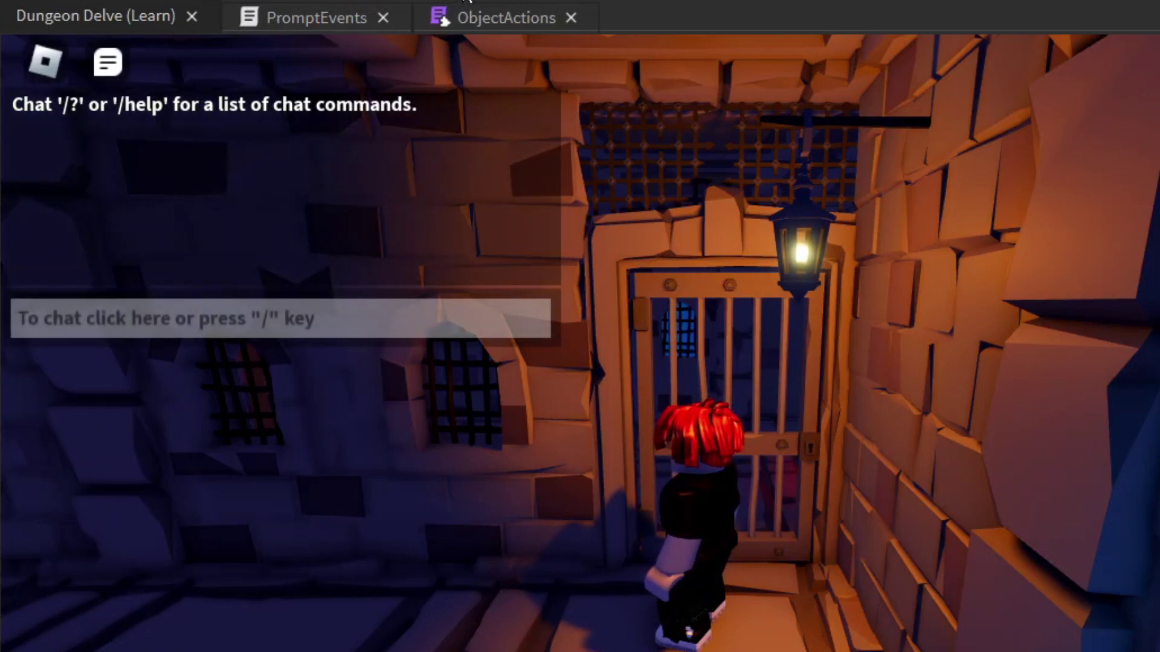
left_click(464, 12)
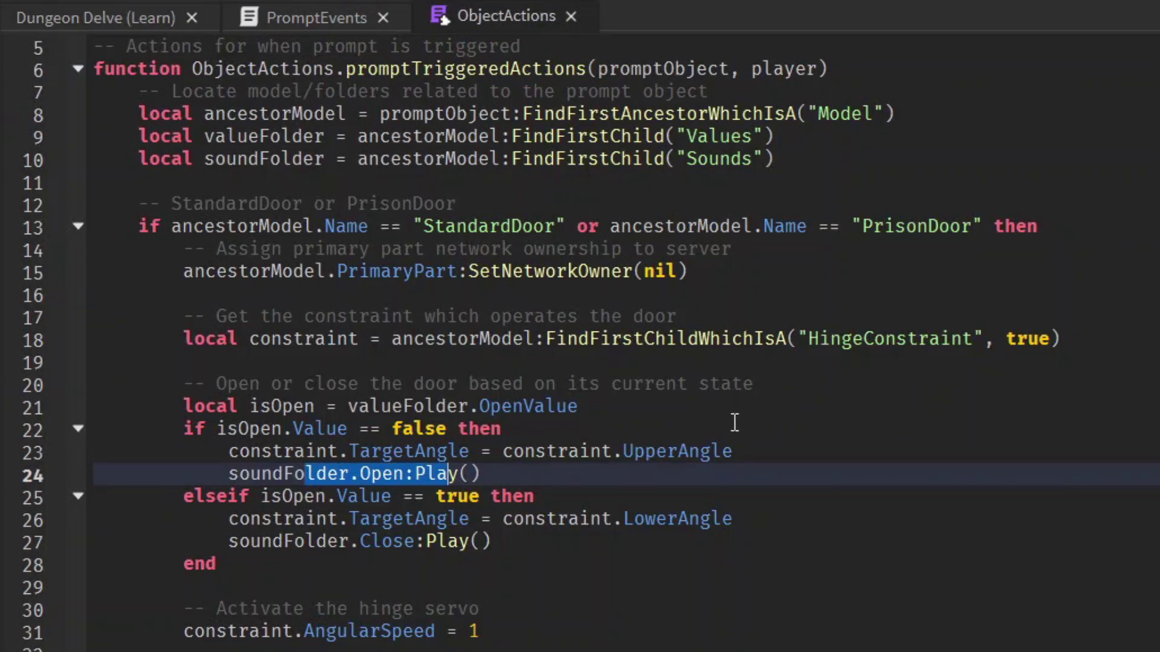
scroll(734, 422, "down", 3)
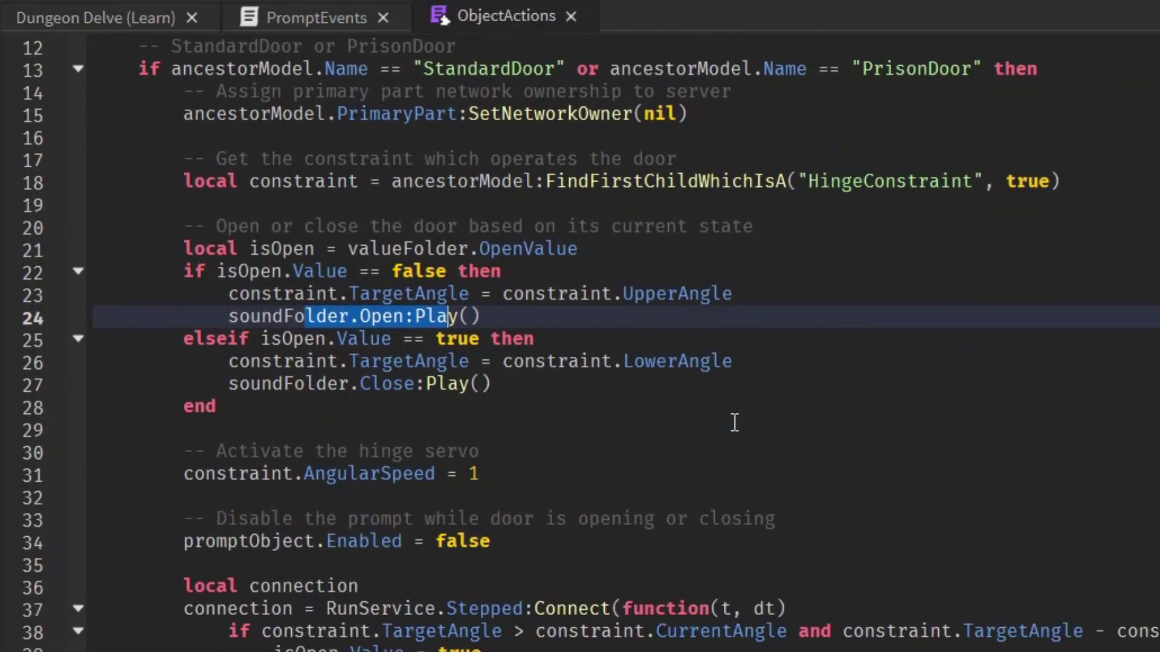
scroll(734, 422, "down", 2)
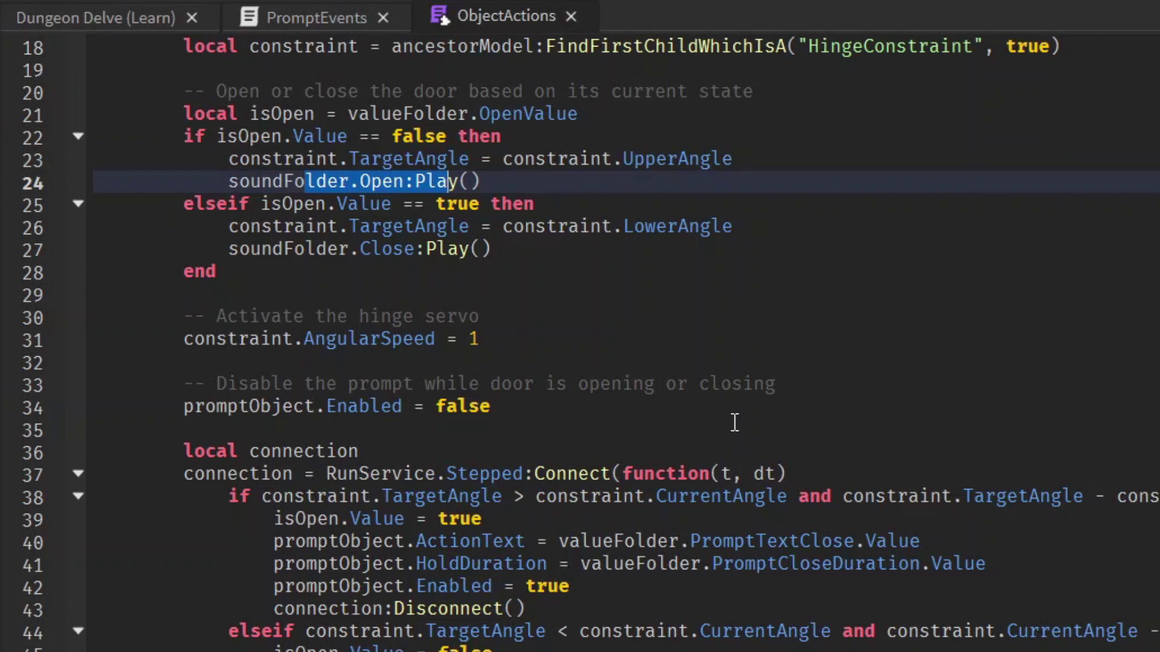